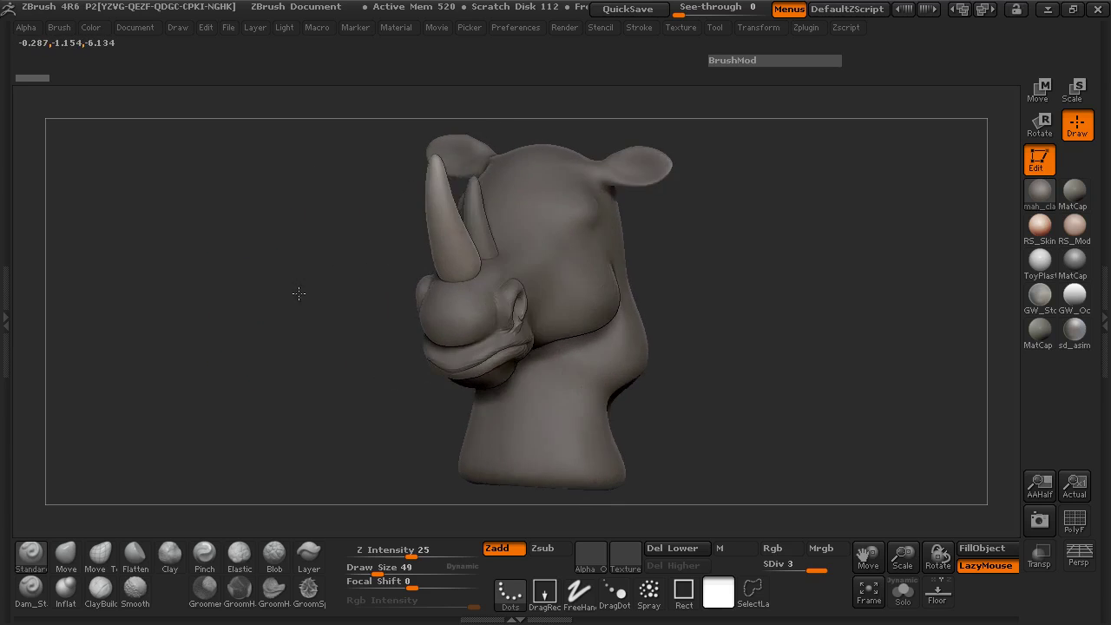
Choose the Move Topological brush and inspect the rhino head and its horns from both sides.
left_click_drag(721, 326, 678, 344)
left_click_drag(356, 335, 381, 303)
left_click_drag(246, 330, 278, 363)
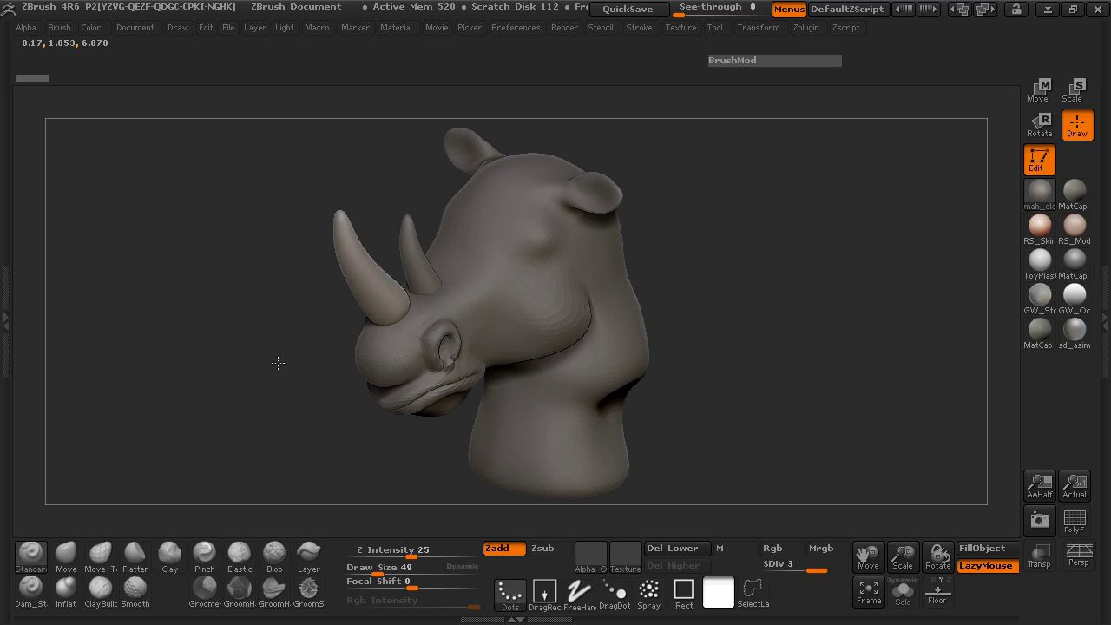
left_click(100, 553)
mouse_move(271, 404)
left_mouse_down()
mouse_move(231, 396)
mouse_move(229, 379)
left_mouse_up()
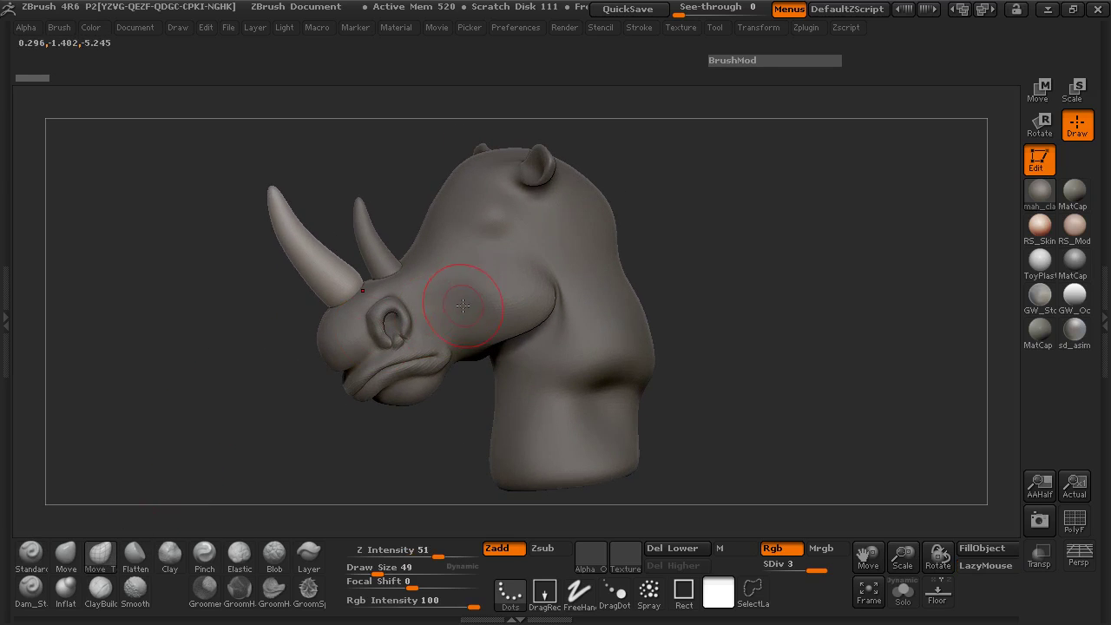
left_click_drag(224, 382, 136, 494)
mouse_move(208, 451)
left_mouse_down()
mouse_move(240, 421)
mouse_move(273, 426)
mouse_move(303, 402)
mouse_move(545, 369)
left_mouse_up()
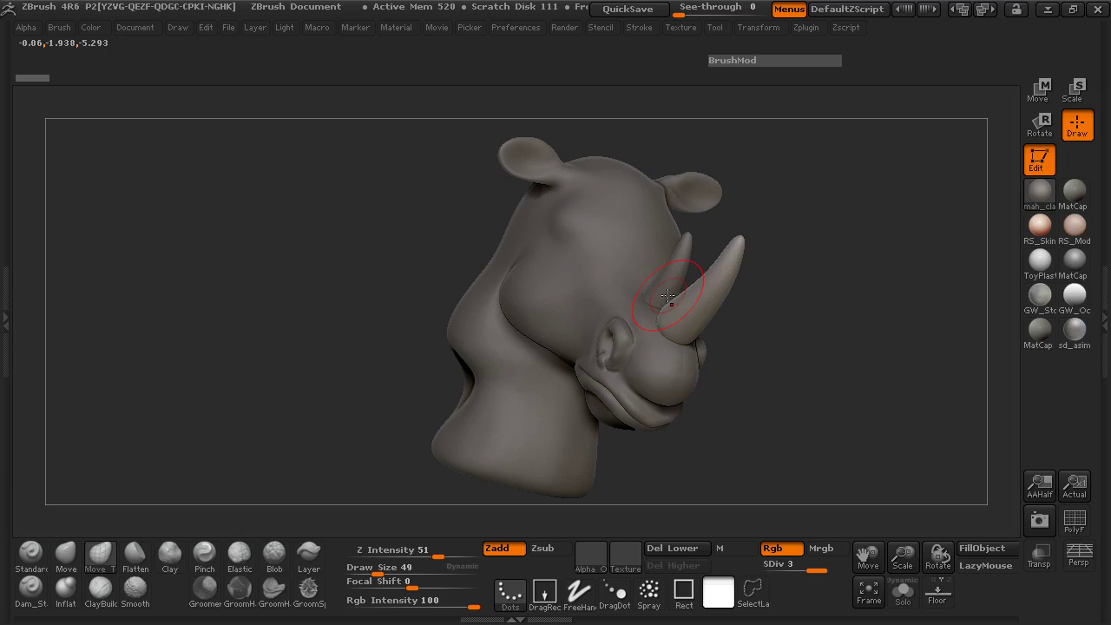
left_click_drag(765, 360, 559, 359)
left_click_drag(258, 406, 306, 408)
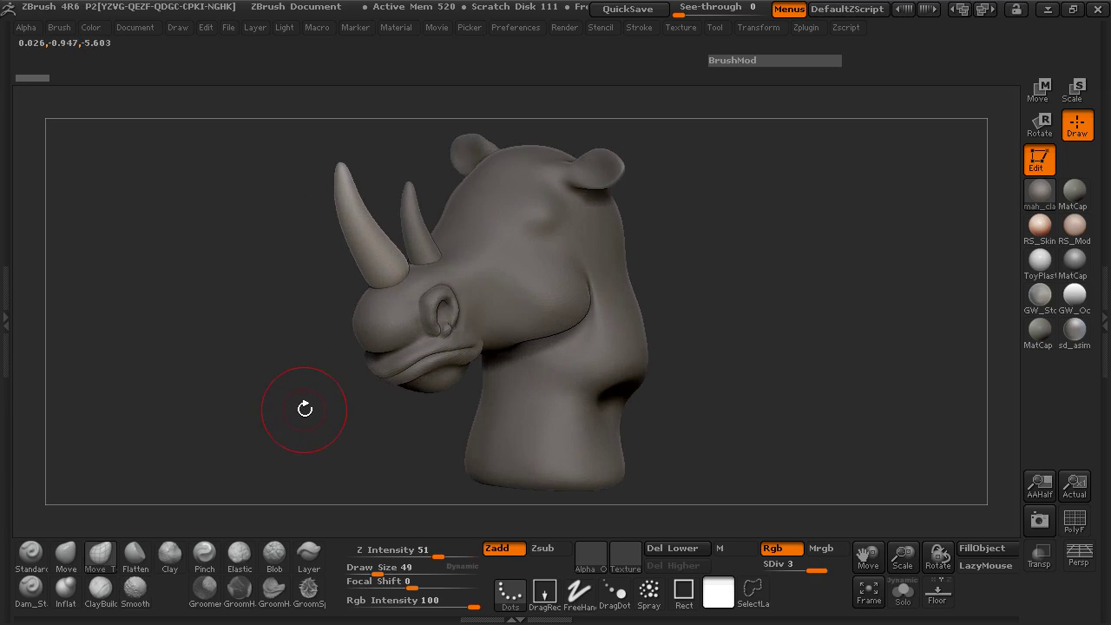
Set the brush draw size to 97 and pull the front horn's base outward over the nose.
mouse_move(261, 317)
left_mouse_down()
mouse_move(255, 422)
mouse_move(367, 333)
left_mouse_up()
mouse_move(367, 333)
right_mouse_down("ctrl")
mouse_move(379, 363)
mouse_move(514, 368)
right_mouse_up("ctrl")
mouse_move(129, 418)
left_mouse_down("alt")
mouse_move(260, 391)
mouse_move(240, 379)
mouse_move(258, 434)
mouse_move(287, 451)
mouse_move(245, 389)
mouse_move(277, 366)
left_mouse_up("alt")
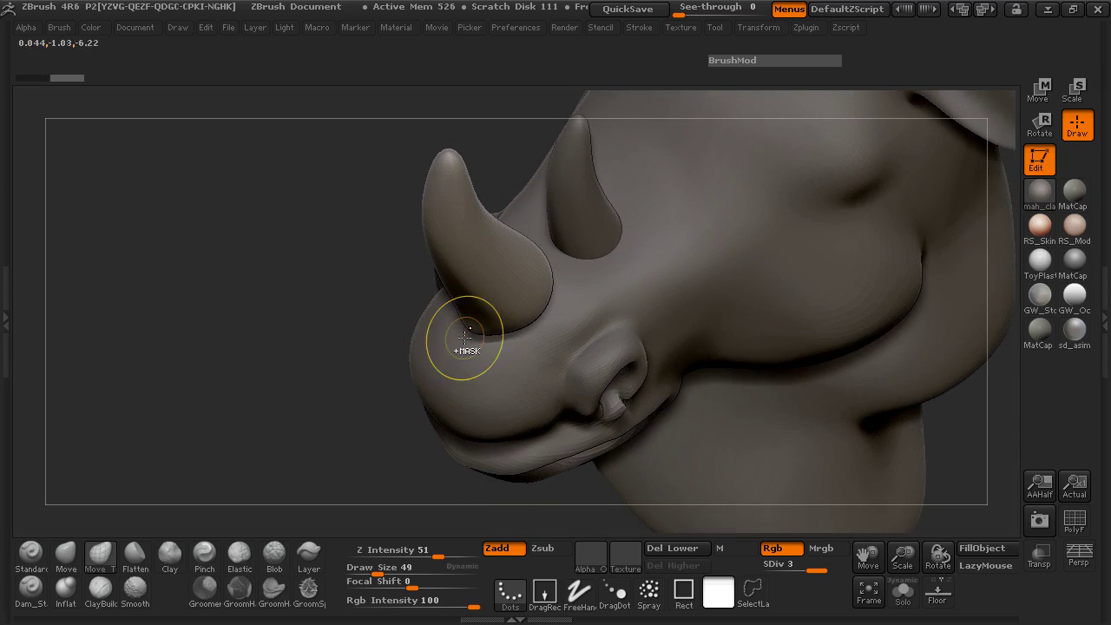
key("space")
left_click_drag(464, 337, 472, 333)
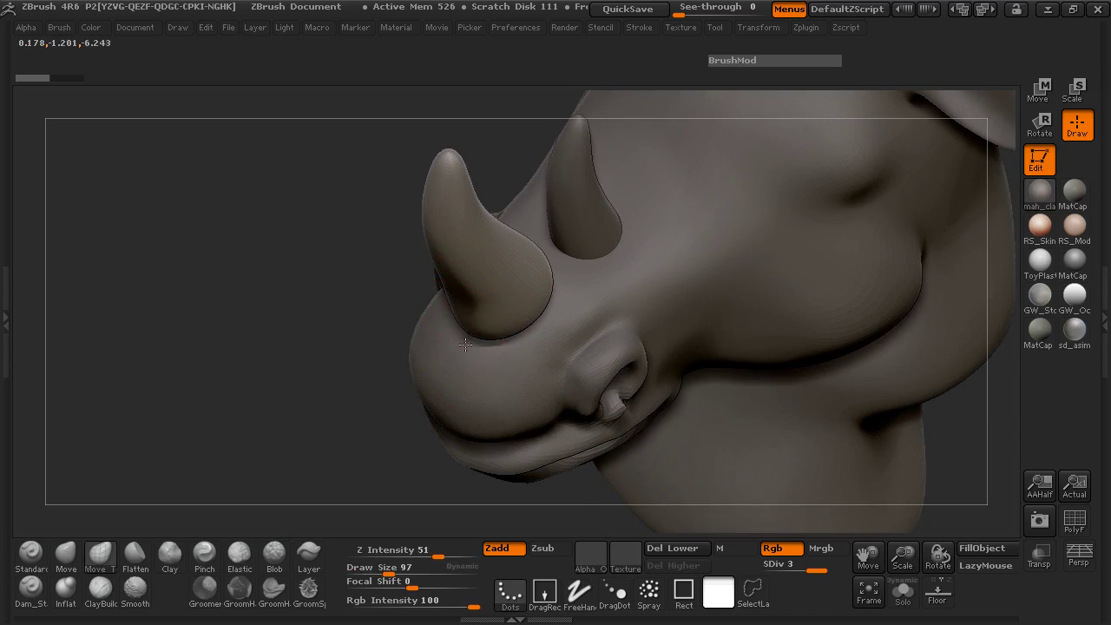
left_click_drag(382, 334, 497, 330)
mouse_move(382, 322)
left_mouse_down()
mouse_move(342, 325)
mouse_move(412, 287)
mouse_move(468, 299)
mouse_move(501, 327)
mouse_move(503, 434)
mouse_move(533, 378)
mouse_move(664, 416)
mouse_move(732, 372)
mouse_move(669, 316)
mouse_move(679, 325)
mouse_move(660, 365)
mouse_move(604, 338)
left_mouse_up()
left_click_drag(708, 282, 716, 333)
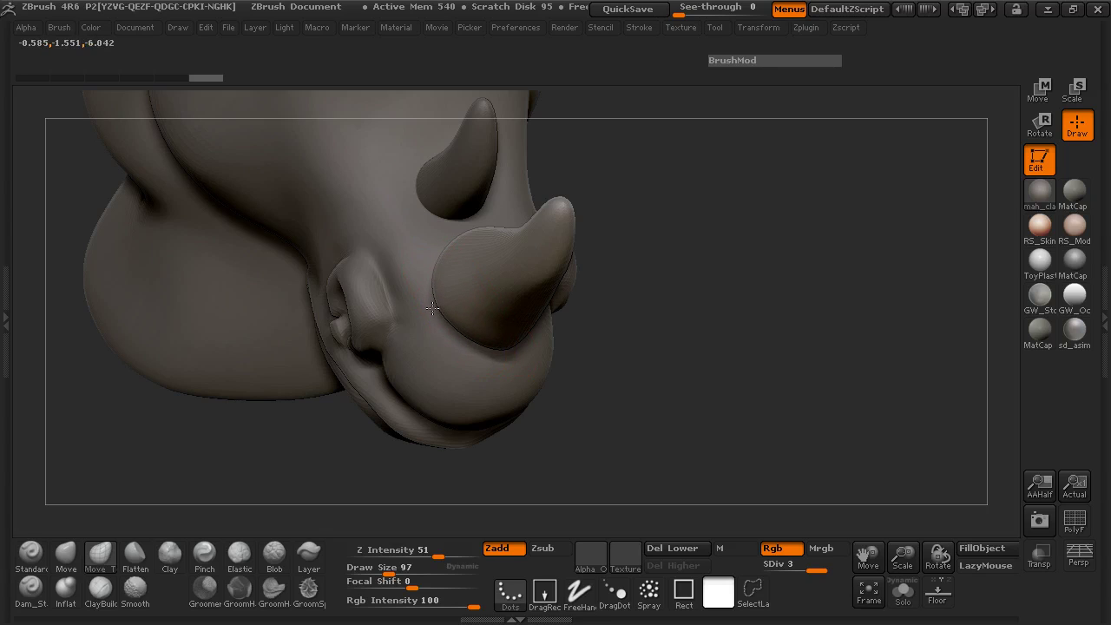
Undo the last widening strokes on the front horn's base.
left_click_drag(629, 352, 512, 308)
key("ctrl+z")
key("ctrl+z")
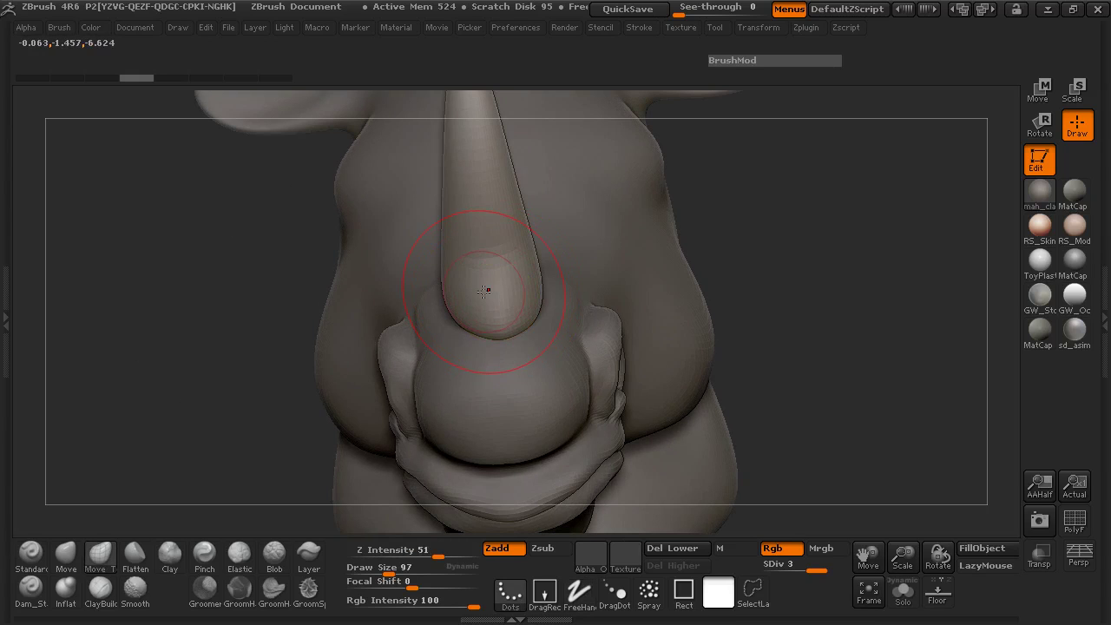
Widen the front horn's base into a broad, rounded flare using the front and side views.
left_click_drag(248, 289, 363, 354)
mouse_move(465, 304)
left_mouse_down()
mouse_move(448, 313)
mouse_move(498, 354)
mouse_move(460, 347)
left_mouse_up()
left_click_drag(446, 305, 439, 306)
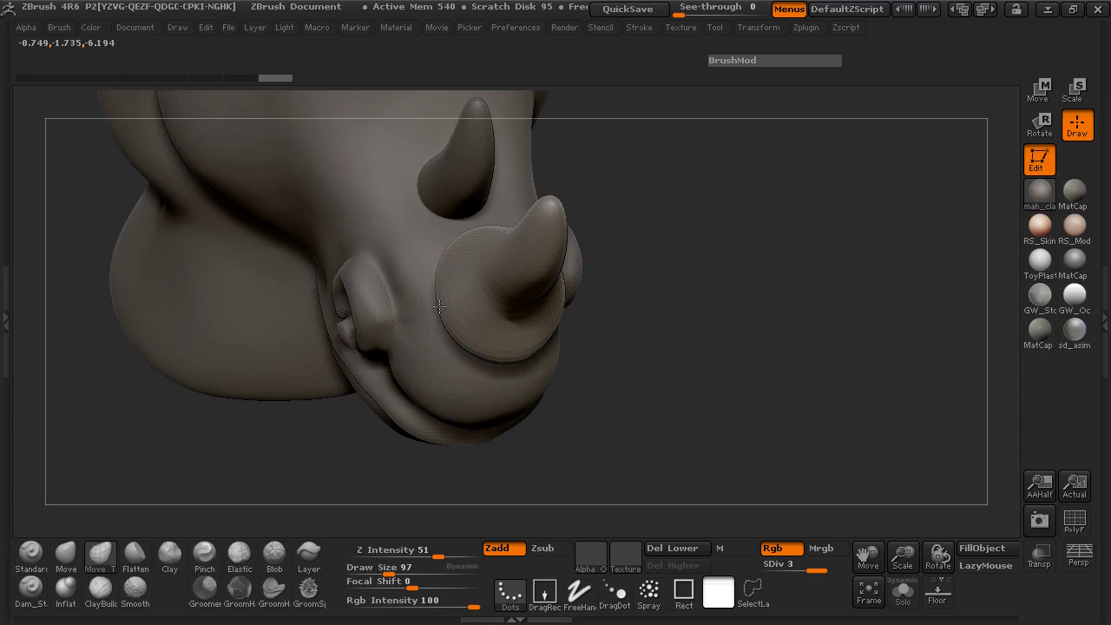
left_click_drag(687, 306, 619, 317)
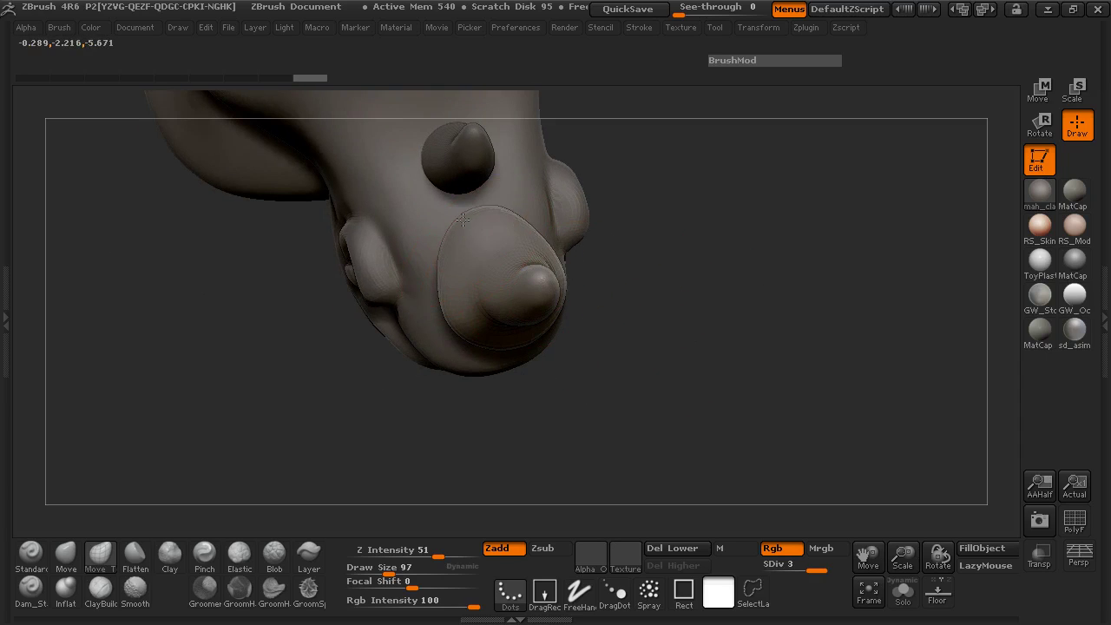
left_click_drag(677, 286, 425, 305)
mouse_move(563, 246)
left_mouse_down()
mouse_move(385, 235)
mouse_move(486, 286)
mouse_move(689, 255)
mouse_move(573, 291)
mouse_move(550, 314)
mouse_move(502, 319)
left_mouse_up()
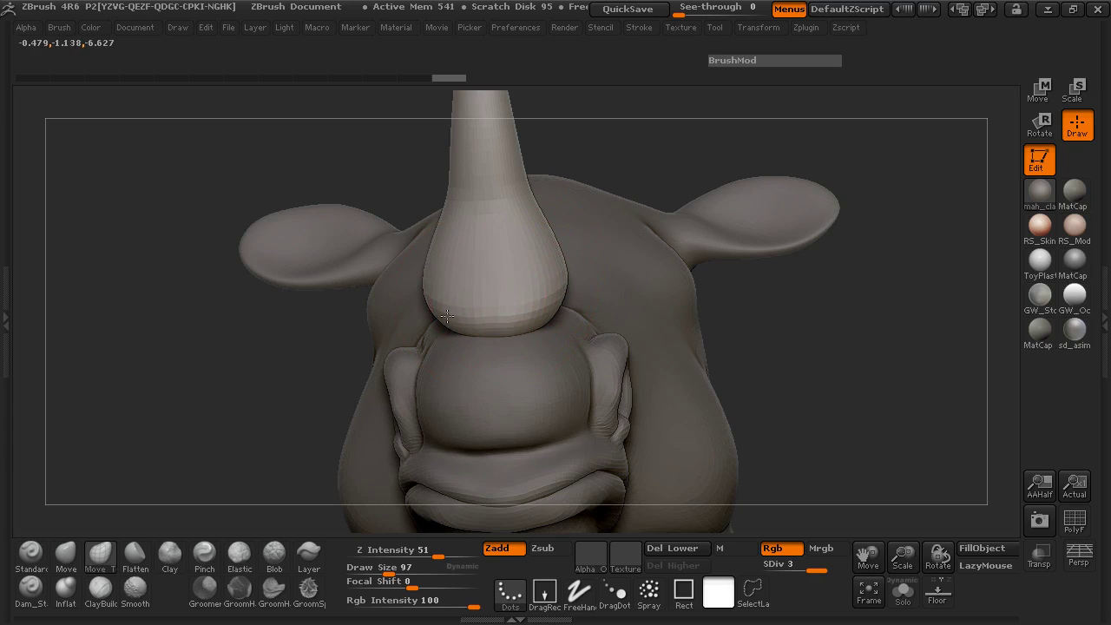
mouse_move(307, 320)
left_mouse_down()
mouse_move(477, 320)
mouse_move(385, 268)
left_mouse_up()
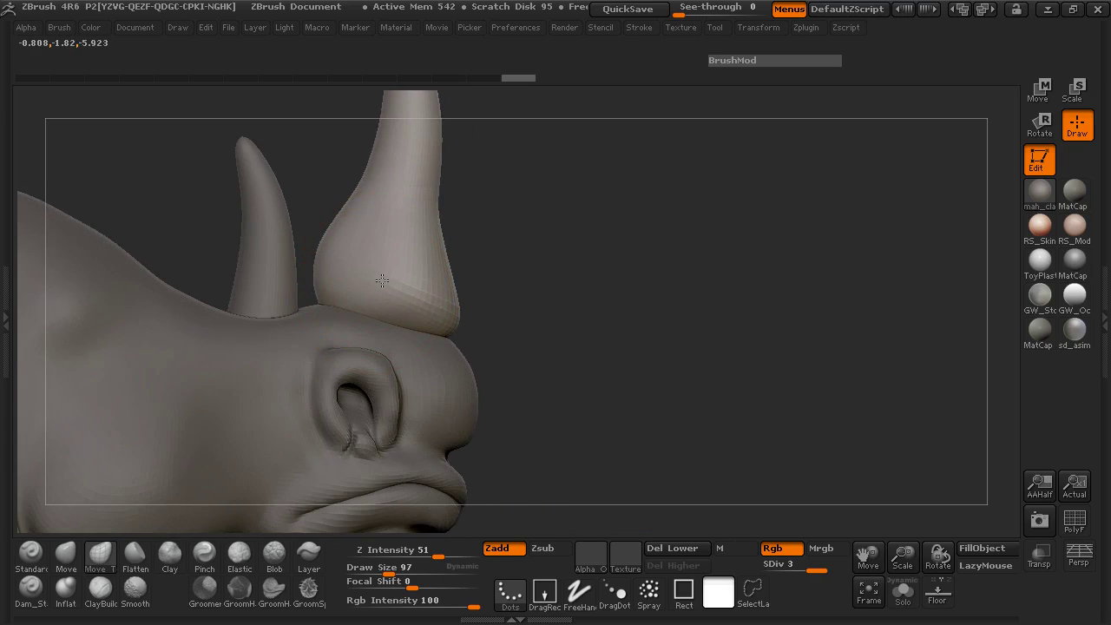
left_click_drag(478, 260, 498, 258)
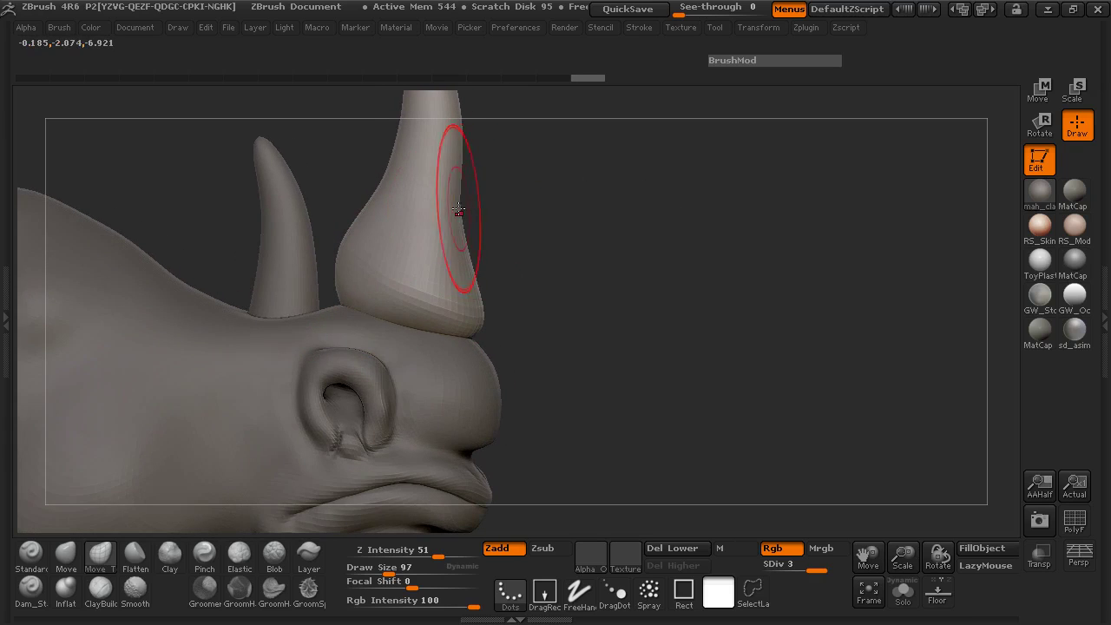
Set the Smooth brush intensity to 17 and even out the front horn's forward contour above the flared base.
left_click_drag(475, 211, 461, 235, "shift")
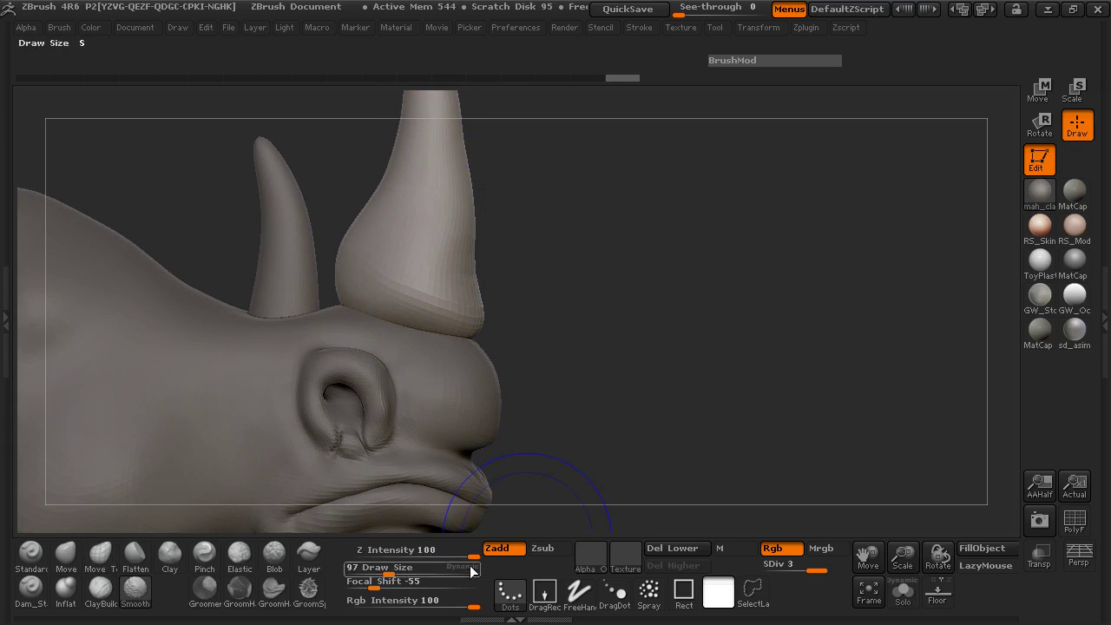
mouse_move(556, 408)
left_mouse_down()
mouse_move(615, 365)
mouse_move(595, 362)
left_mouse_up()
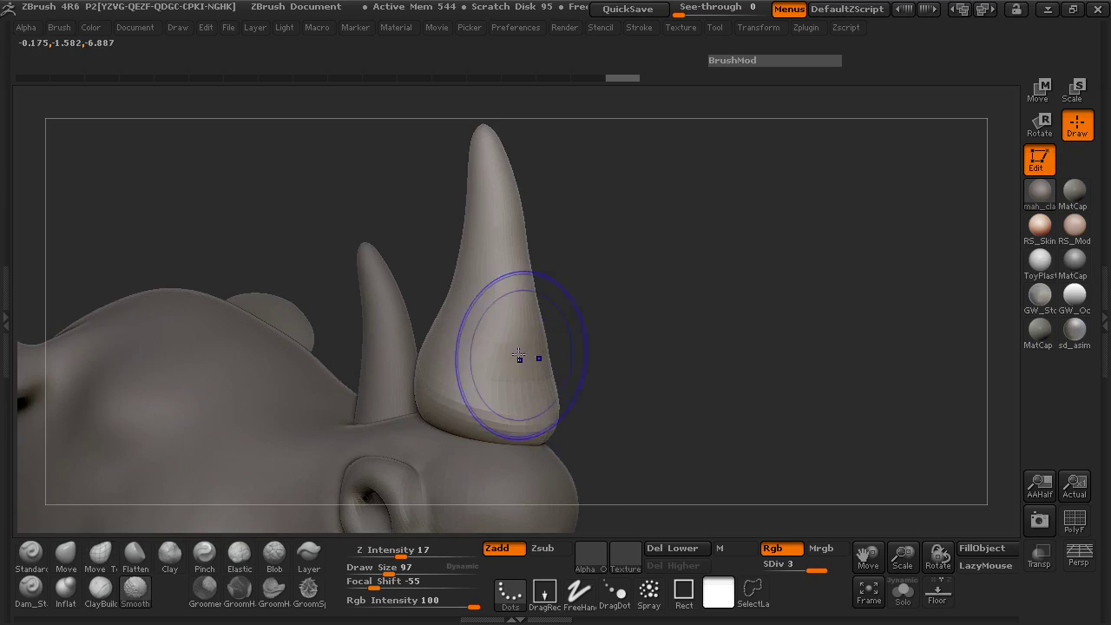
left_click_drag(555, 217, 572, 216, "shift")
left_click_drag(507, 187, 519, 187)
left_click_drag(511, 256, 562, 280)
mouse_move(551, 328)
left_mouse_down()
mouse_move(575, 330)
mouse_move(555, 334)
left_mouse_up()
Refine the front horn's side profile with the Move Topological brush, tapering the shaft into the flared base.
left_click_drag(583, 369, 700, 373)
left_click_drag(394, 378, 438, 394)
mouse_move(531, 393)
left_mouse_down()
mouse_move(461, 399)
mouse_move(460, 443)
mouse_move(473, 453)
left_mouse_up()
mouse_move(575, 449)
left_mouse_down()
mouse_move(397, 434)
mouse_move(353, 385)
mouse_move(422, 303)
mouse_move(534, 320)
left_mouse_up()
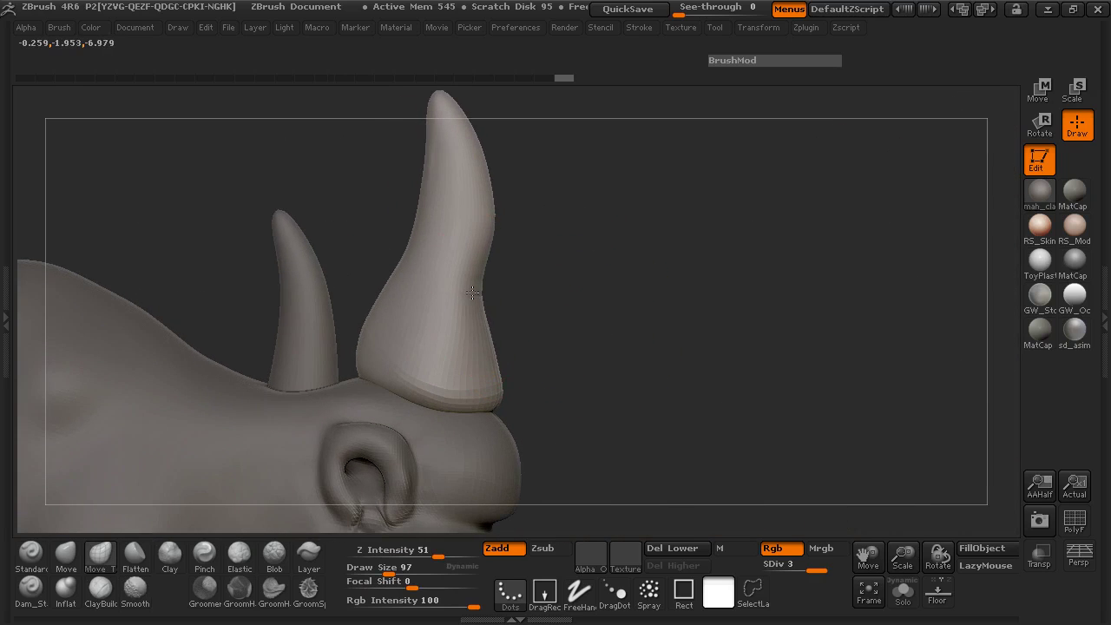
mouse_move(520, 312)
left_mouse_down()
mouse_move(533, 322)
mouse_move(393, 321)
left_mouse_up()
Reduce the draw size to 84, smooth the front horn's forward edge, and adjust its base rim.
key("space")
key("shift")
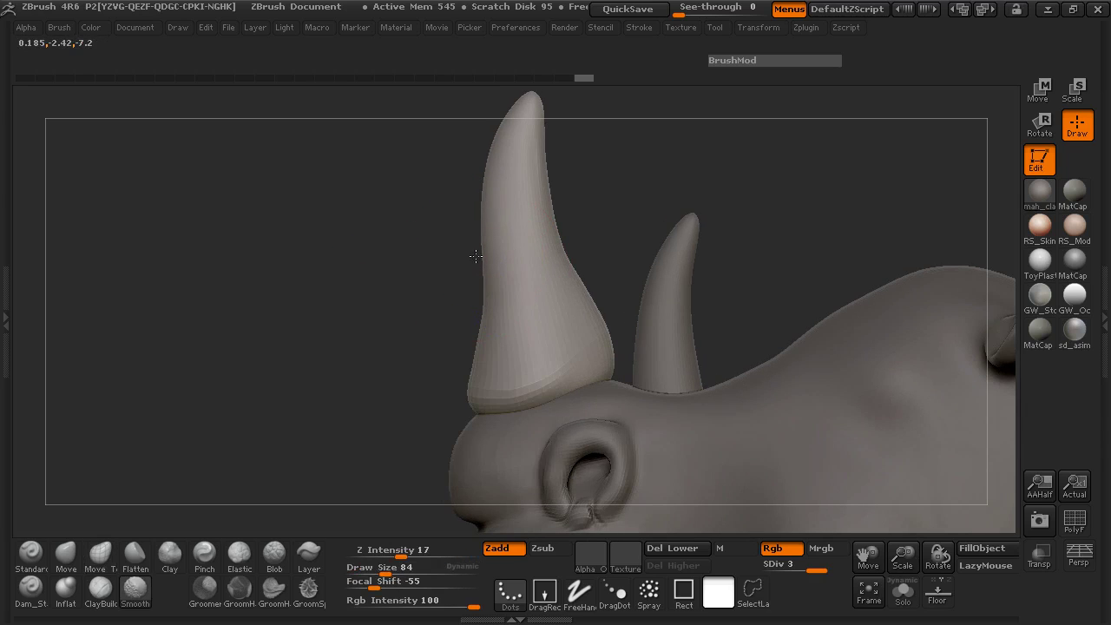
left_click_drag(477, 226, 480, 276, "shift")
left_click_drag(414, 333, 548, 323)
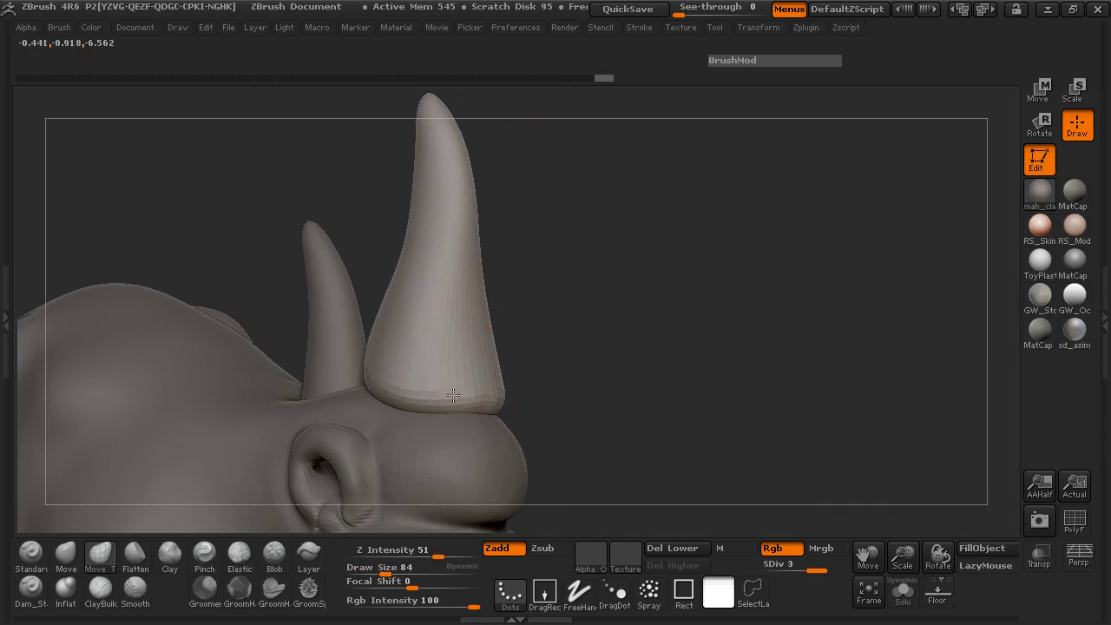
left_click_drag(471, 396, 473, 397)
left_click_drag(590, 375, 347, 369)
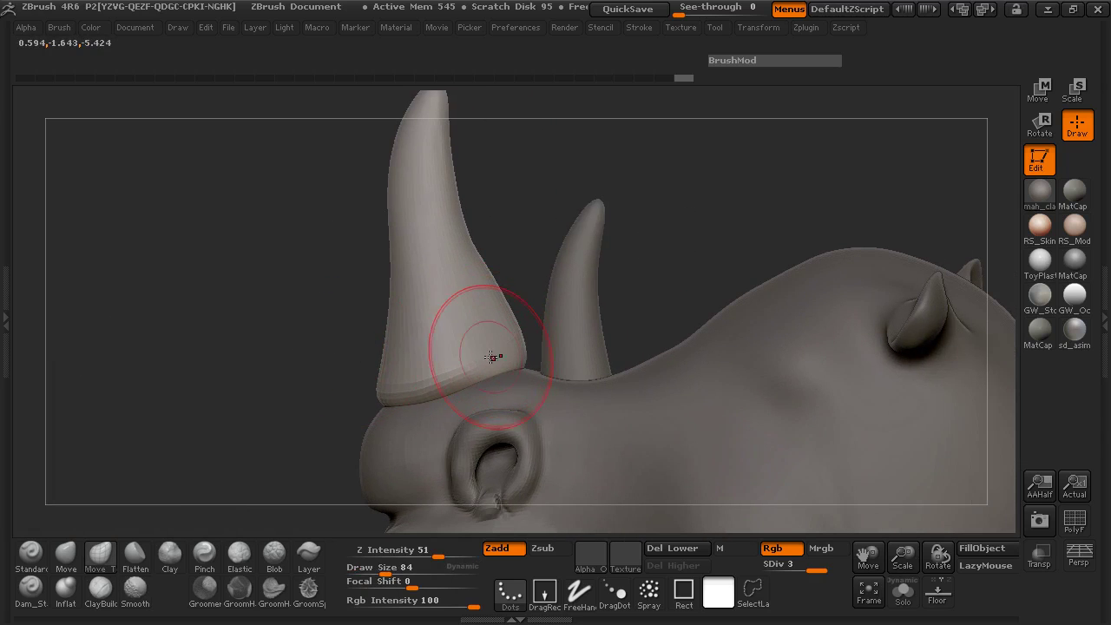
Set the draw size to 135 and adjust the shape of the front horn's shaft.
left_click_drag(364, 360, 667, 401)
left_click_drag(735, 376, 722, 327)
left_click_drag(603, 187, 597, 185)
key("space")
left_click_drag(470, 296, 482, 293)
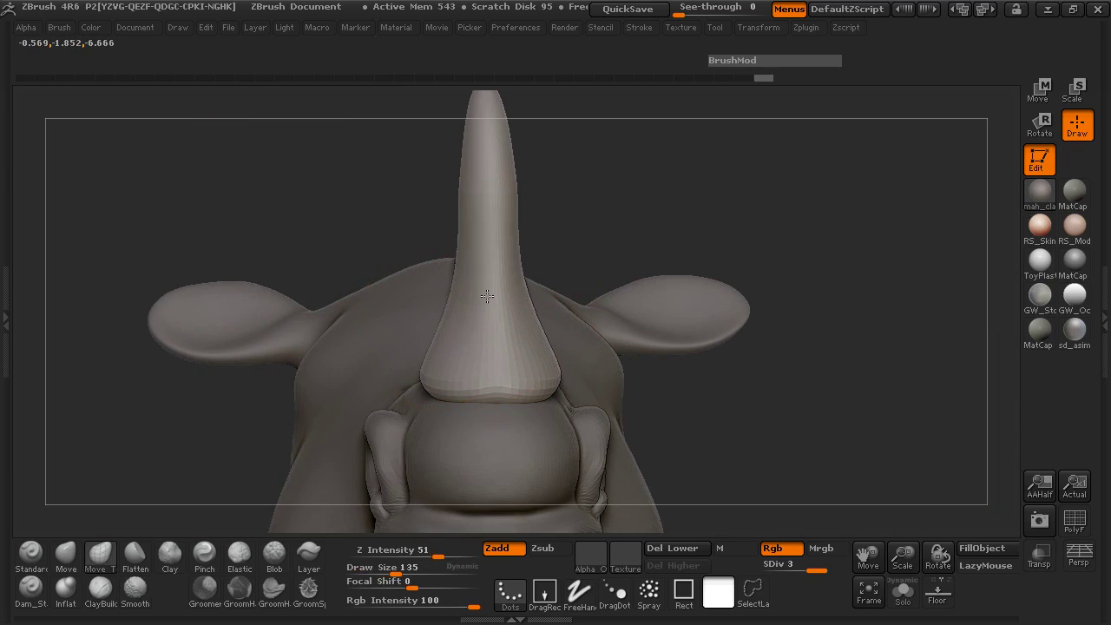
Try reshaping the front horn's shaft and base from above and the front, and undo the last strokes.
left_click_drag(703, 275, 616, 426)
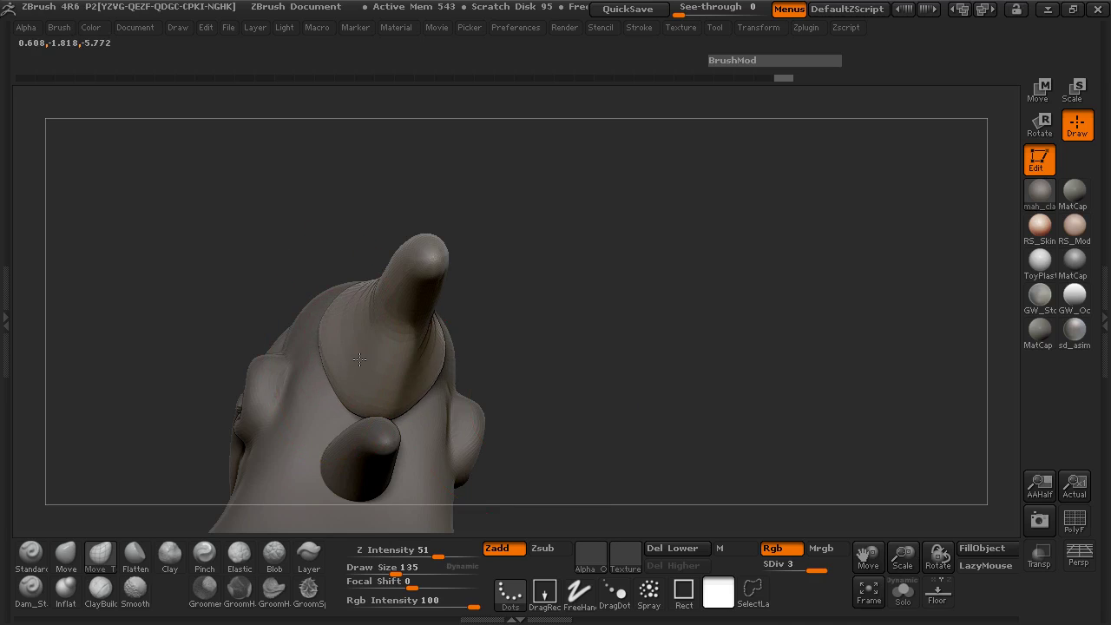
left_click_drag(359, 339, 364, 325)
mouse_move(611, 361)
left_mouse_down()
mouse_move(451, 369)
mouse_move(399, 356)
mouse_move(538, 387)
mouse_move(538, 350)
mouse_move(732, 300)
mouse_move(706, 398)
mouse_move(677, 292)
mouse_move(677, 355)
mouse_move(668, 347)
left_mouse_up()
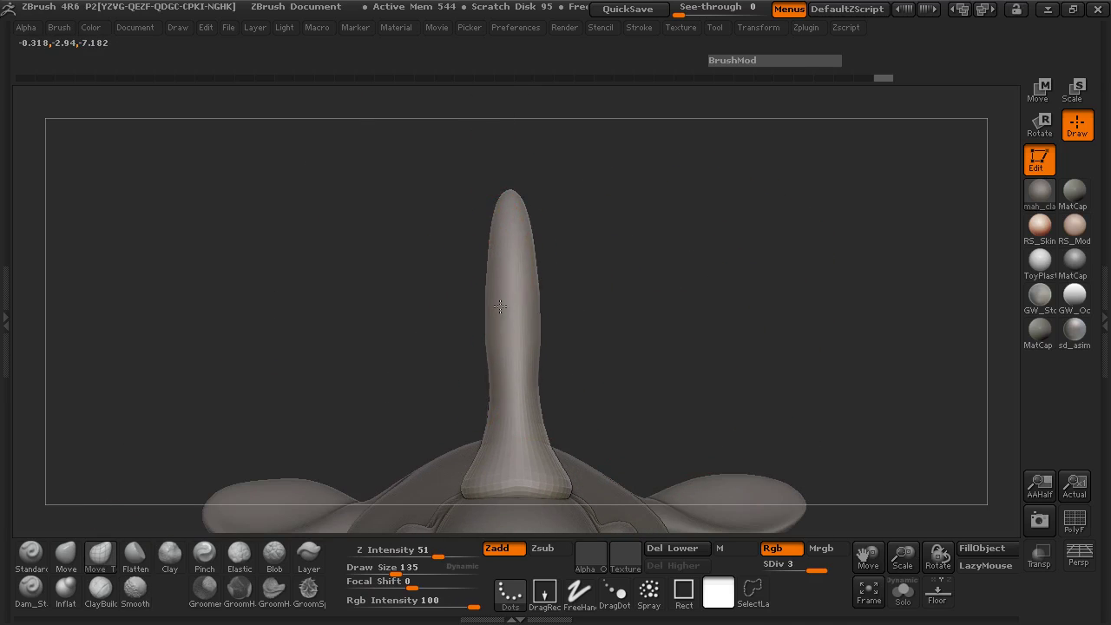
mouse_move(574, 323)
left_mouse_down()
mouse_move(399, 338)
mouse_move(356, 400)
mouse_move(330, 373)
mouse_move(298, 301)
mouse_move(303, 335)
mouse_move(297, 325)
mouse_move(270, 220)
mouse_move(315, 278)
mouse_move(441, 286)
mouse_move(460, 317)
mouse_move(555, 258)
mouse_move(495, 291)
mouse_move(223, 339)
mouse_move(240, 373)
mouse_move(157, 409)
left_mouse_up()
key("ctrl+z")
key("ctrl+z")
key("ctrl+z")
key("ctrl+z")
key("ctrl+z")
key("ctrl+z")
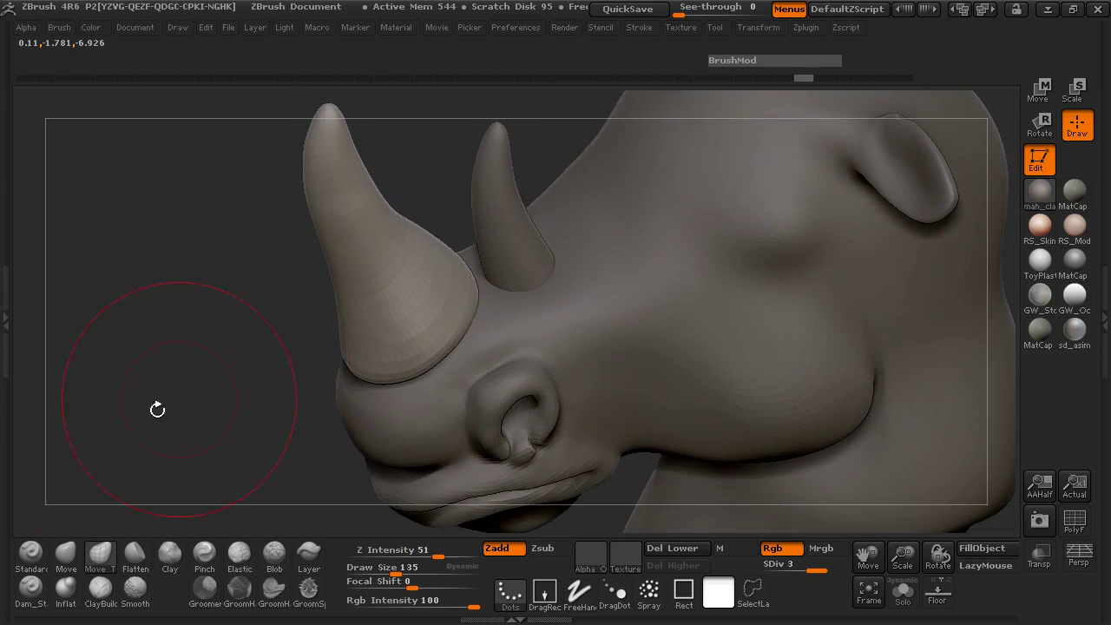
Subdivide the front horn to subdivision level 4.
left_click(7, 311)
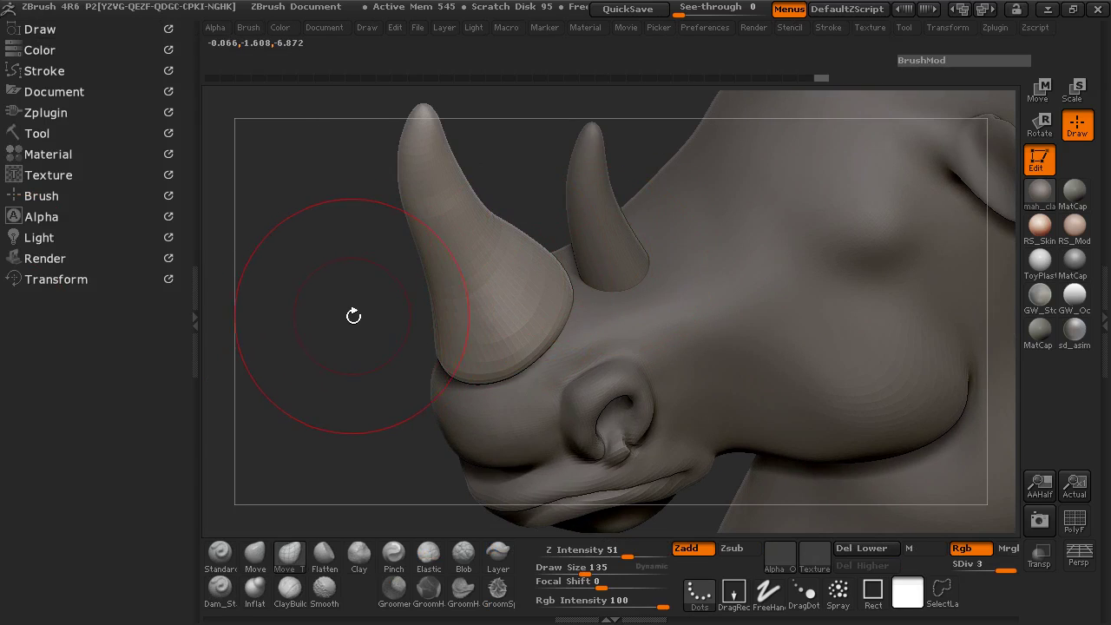
key("ctrl+d")
left_click_drag(354, 245, 330, 307)
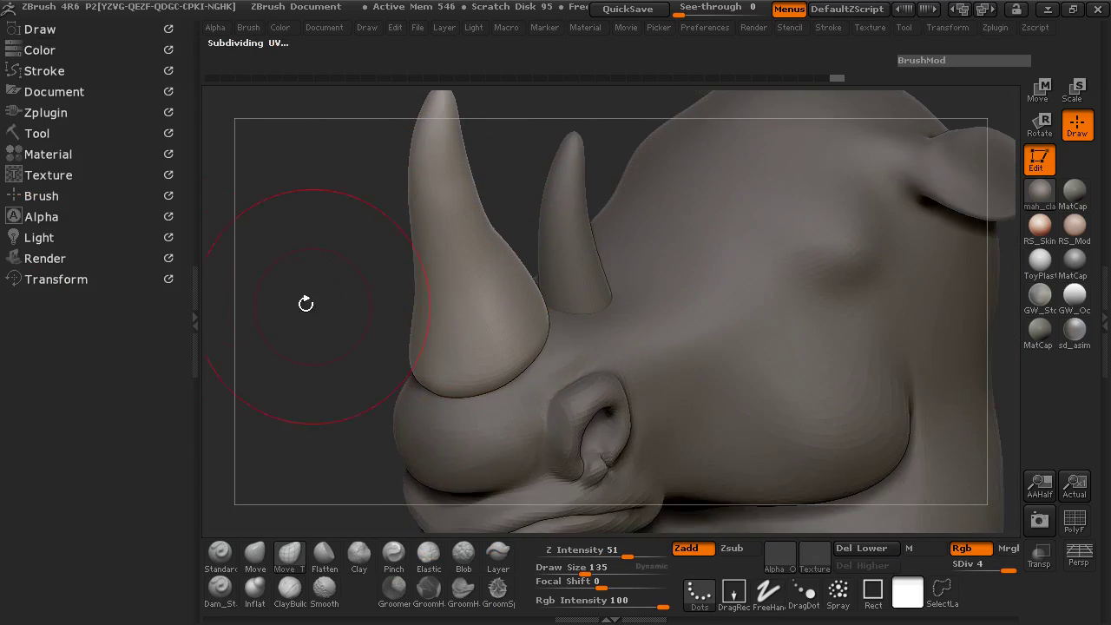
Make the Horn2 subtool active for sculpting.
left_click(38, 133)
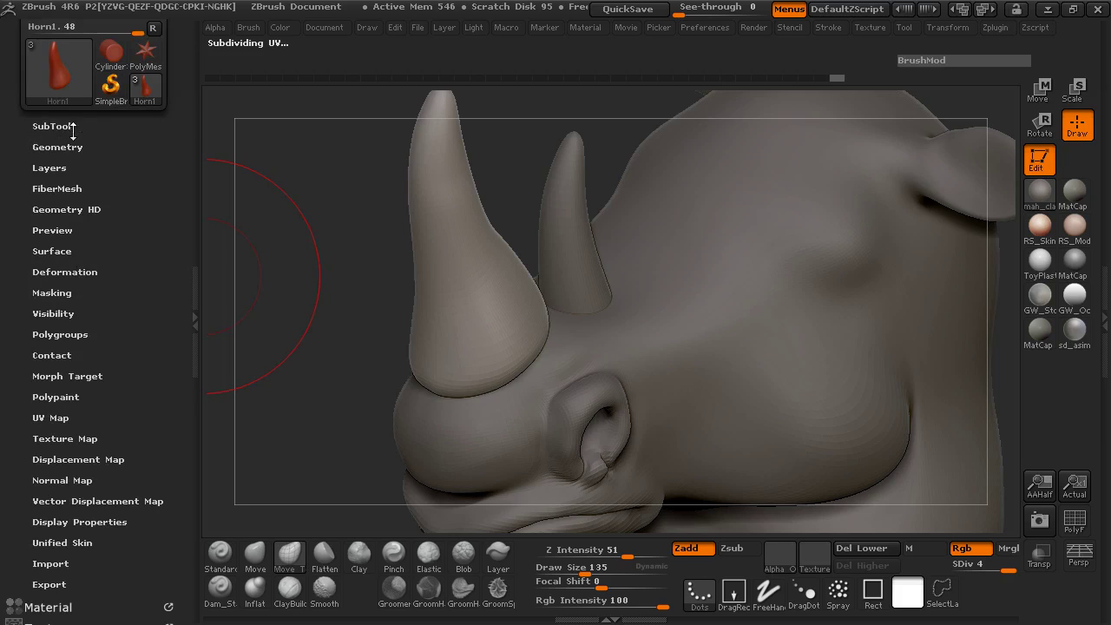
left_click(54, 126)
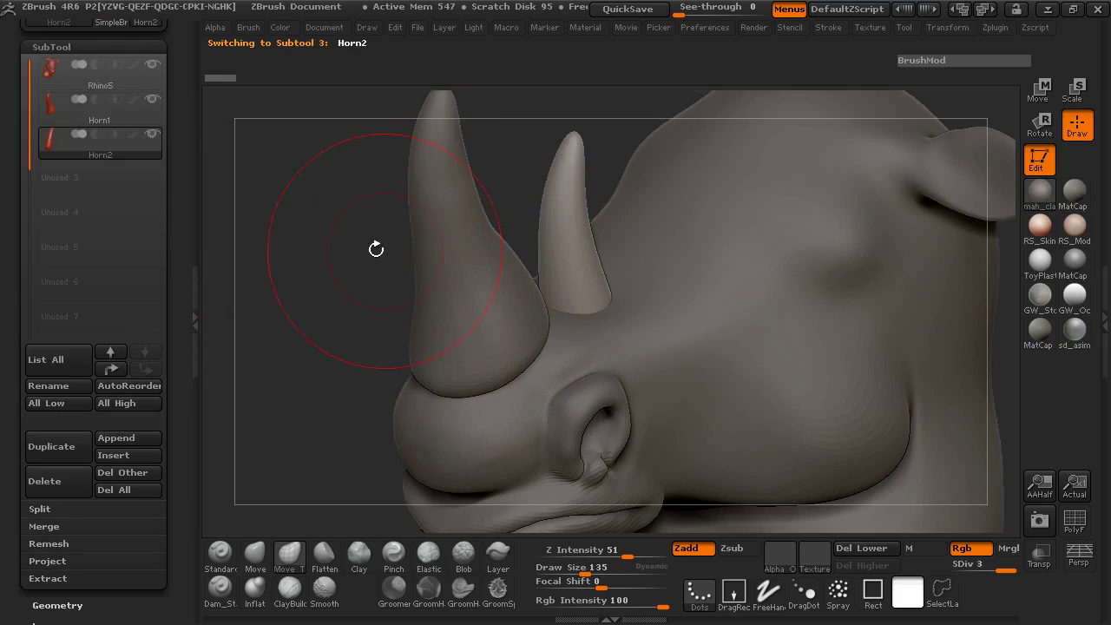
left_click_drag(330, 236, 335, 282)
left_click(185, 282)
Widen the rear horn's base with the Move Topological brush, pulling its rim outward from a top view.
left_click_drag(211, 240, 278, 324)
left_click_drag(209, 403, 427, 296)
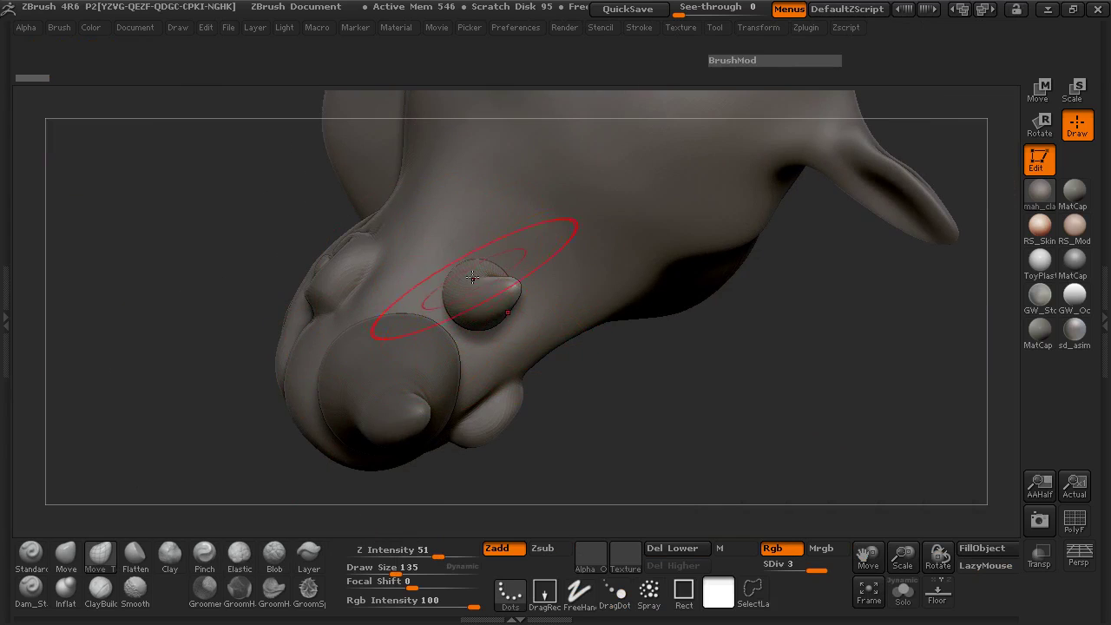
left_click_drag(683, 397, 665, 391, "shift")
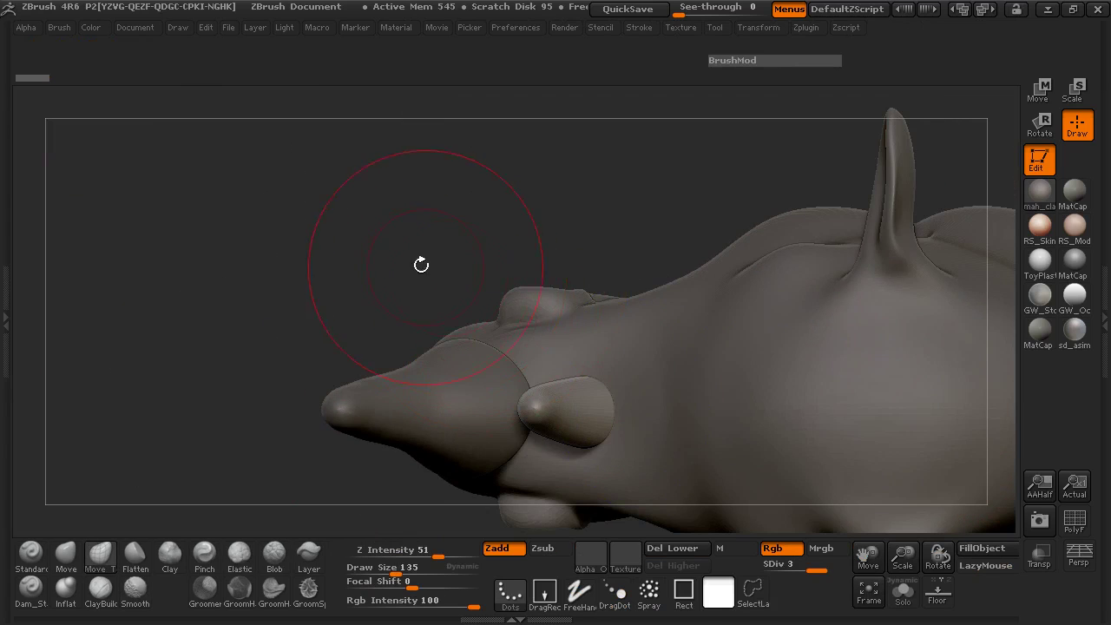
left_click_drag(430, 268, 517, 358)
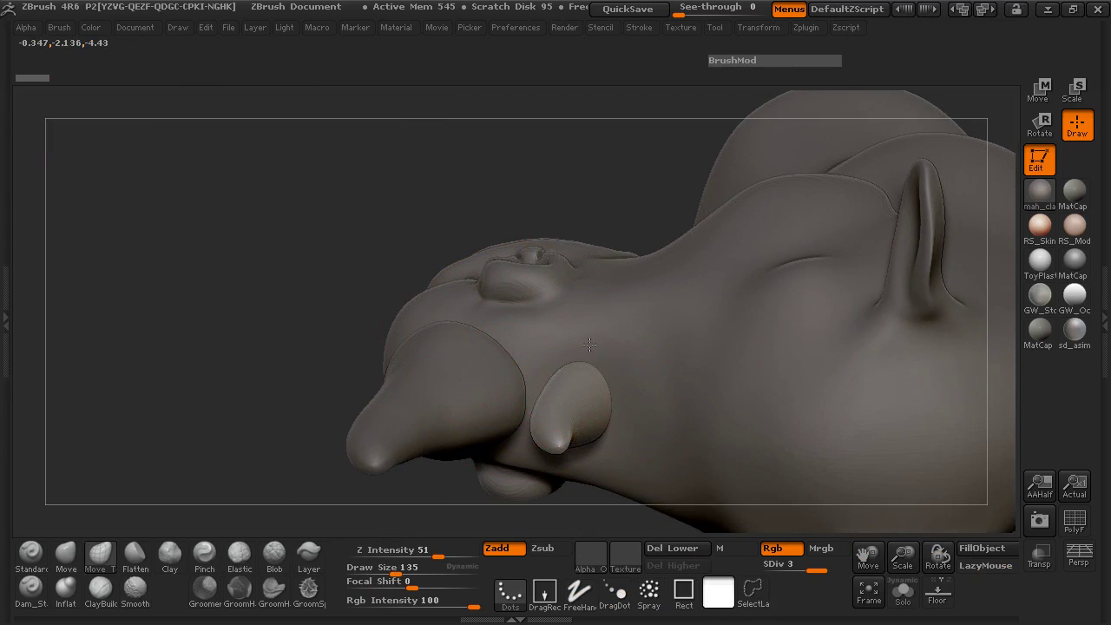
key("ctrl")
right_click_drag(603, 395, 640, 347, "ctrl")
left_click_drag(572, 353, 601, 364)
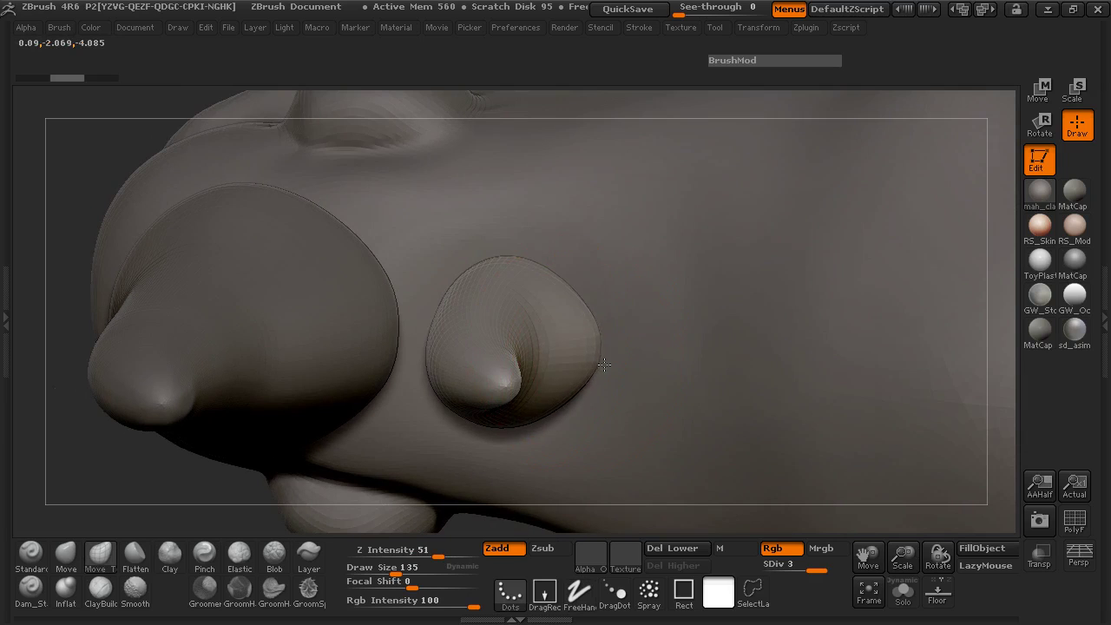
mouse_move(532, 287)
left_mouse_down()
mouse_move(466, 225)
mouse_move(462, 252)
left_mouse_up()
left_click_drag(434, 327, 431, 328)
left_click_drag(513, 273, 513, 270)
Set the draw size to 97 and shape the rear horn's lower flare from above and the side.
right_click_drag(607, 265, 568, 291)
key("space")
left_click(566, 293)
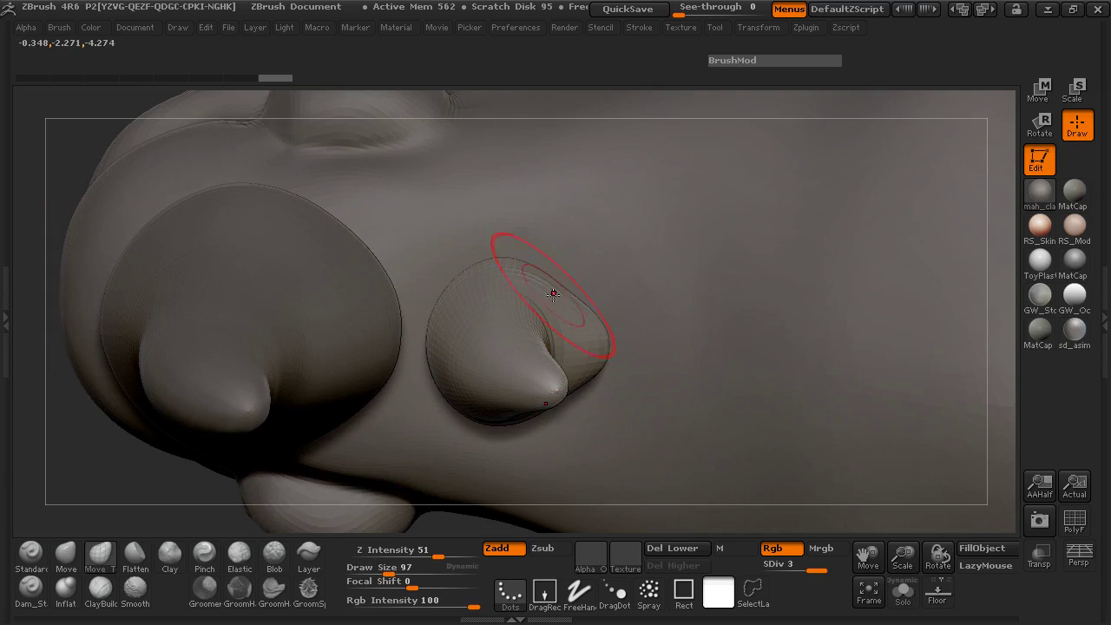
mouse_move(642, 338)
right_mouse_down()
mouse_move(659, 178)
mouse_move(662, 199)
mouse_move(642, 204)
right_mouse_up()
left_click_drag(490, 321, 400, 327)
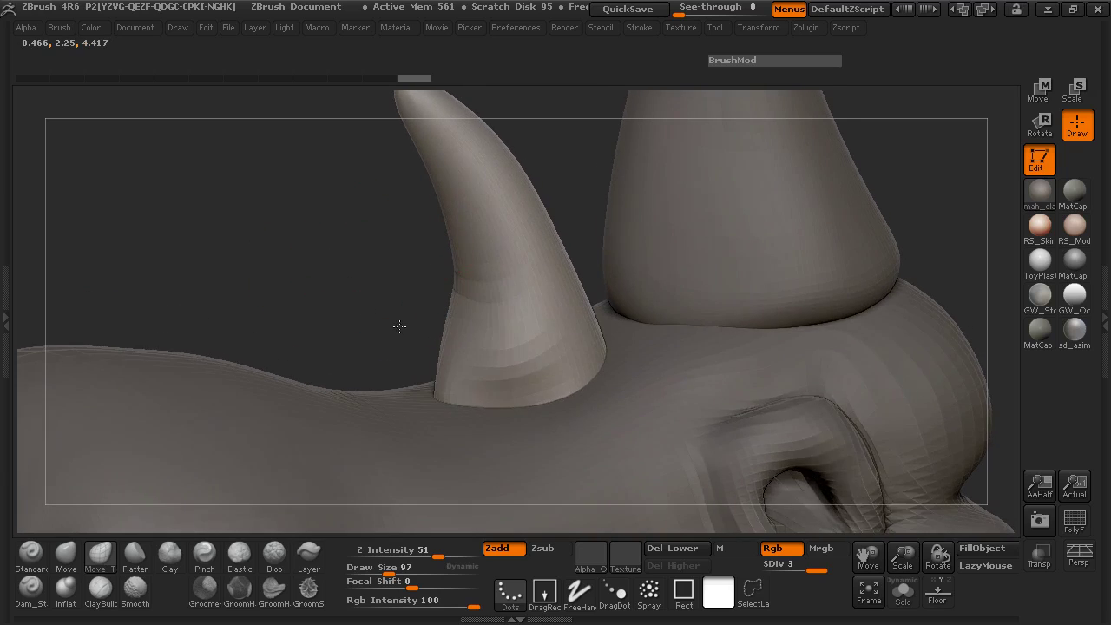
Reduce the draw size to 76 and pull the rear horn's base rim outward into an irregular outline.
right_click_drag(574, 352, 566, 382)
key("space")
left_click_drag(551, 336, 546, 335)
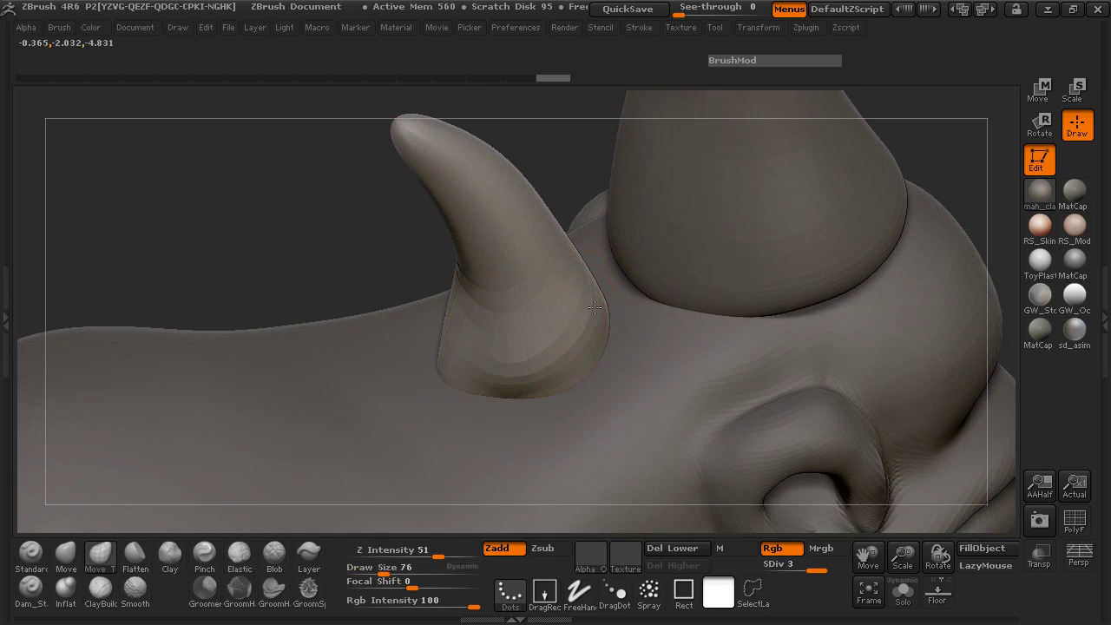
left_click_drag(299, 217, 621, 253)
mouse_move(669, 165)
left_mouse_down()
mouse_move(497, 328)
mouse_move(749, 292)
mouse_move(569, 312)
left_mouse_up()
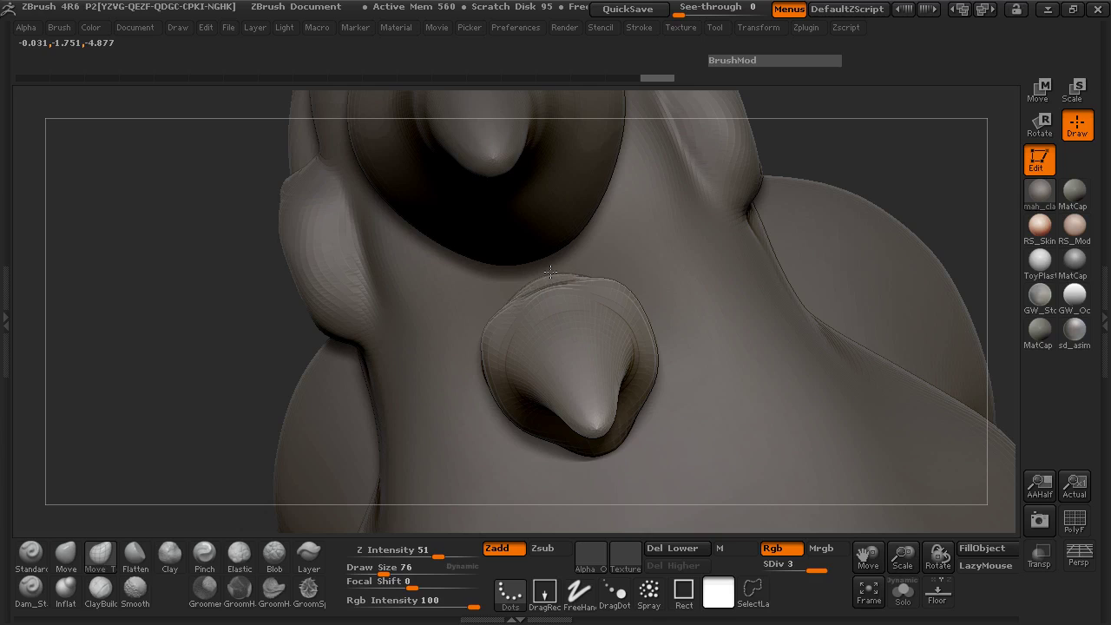
Set the draw size to 93 and even out the bumpy rim of the rear horn's base.
key("ctrl")
key("space")
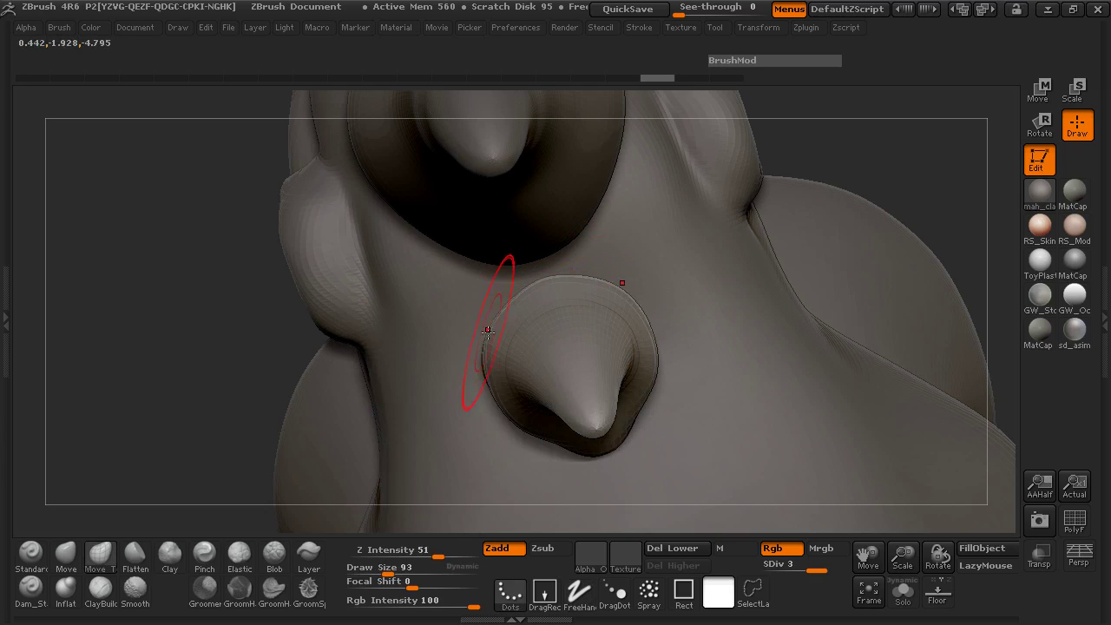
mouse_move(143, 354)
left_mouse_down()
mouse_move(144, 206)
mouse_move(137, 221)
left_mouse_up()
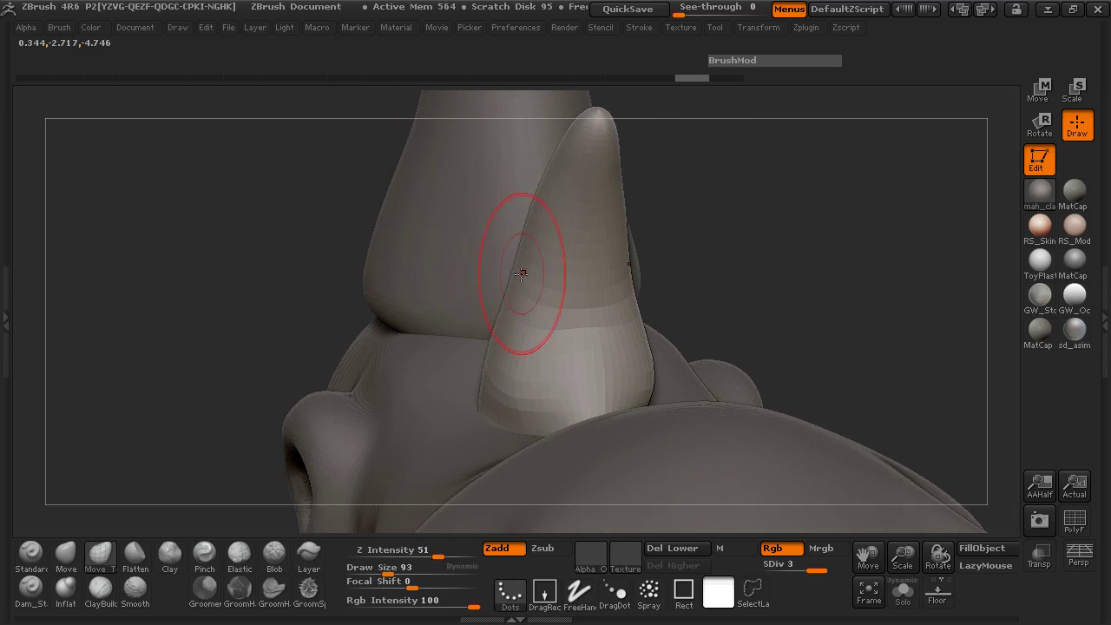
left_click_drag(285, 243, 281, 231, "shift")
Set the draw size to 173 and adjust the rear horn's lower body with the Move Topological brush.
key("space")
left_click_drag(516, 261, 564, 261)
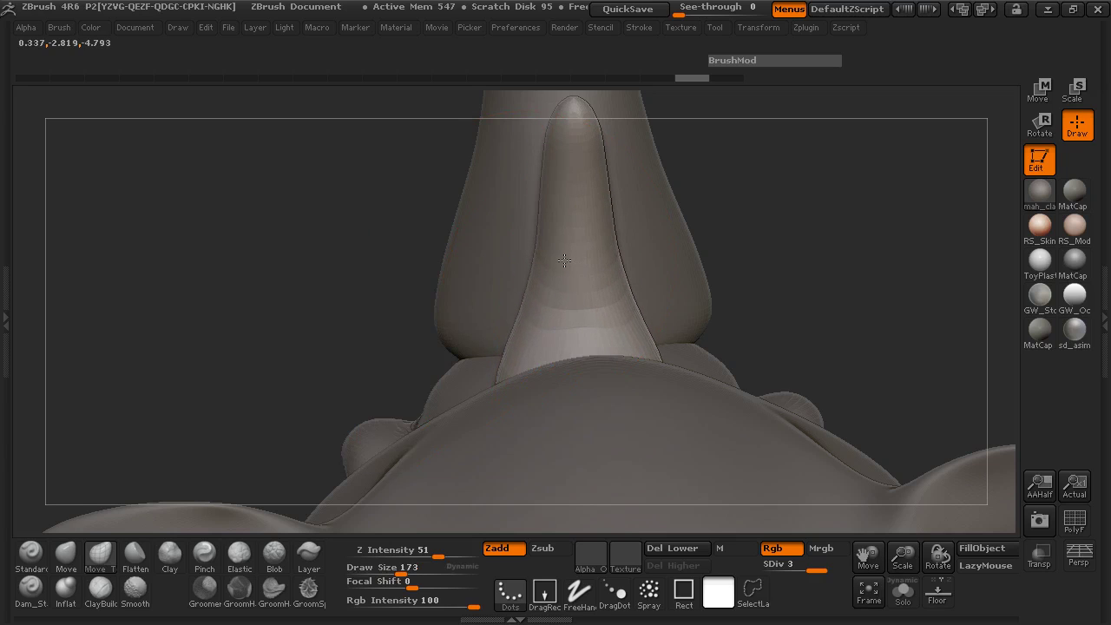
mouse_move(319, 253)
left_mouse_down()
mouse_move(661, 227)
mouse_move(833, 234)
mouse_move(928, 269)
left_mouse_up()
mouse_move(394, 273)
left_mouse_down()
mouse_move(450, 301)
mouse_move(434, 434)
left_mouse_up()
Set the draw size to 140 and pull the back rim of the rear horn's base outward along the snout.
key("space")
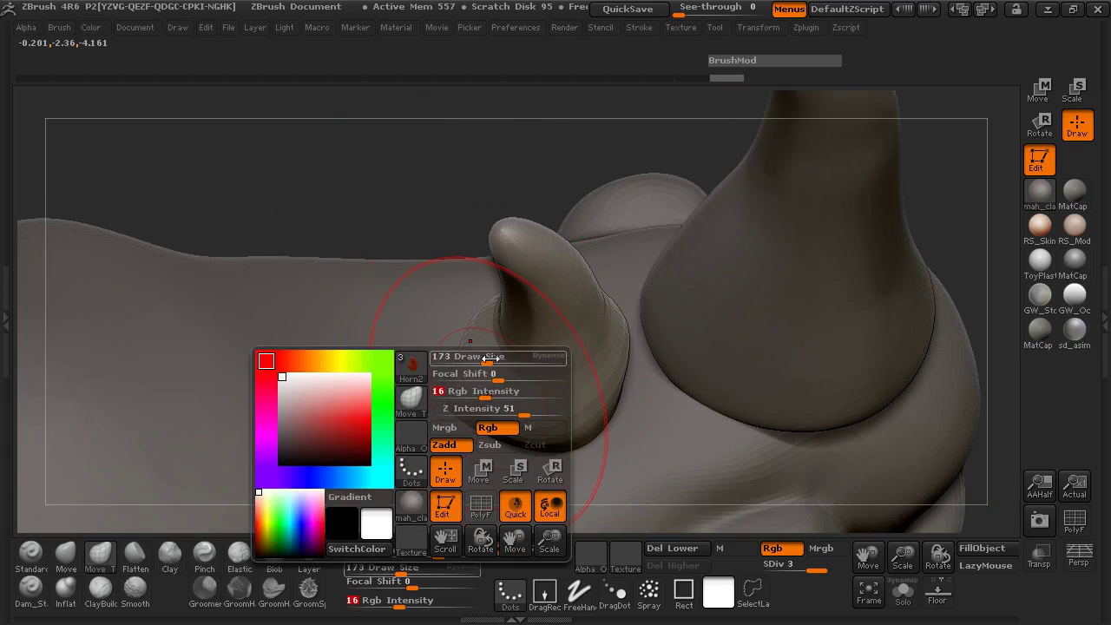
left_click_drag(490, 358, 484, 357)
left_click_drag(415, 234, 429, 317)
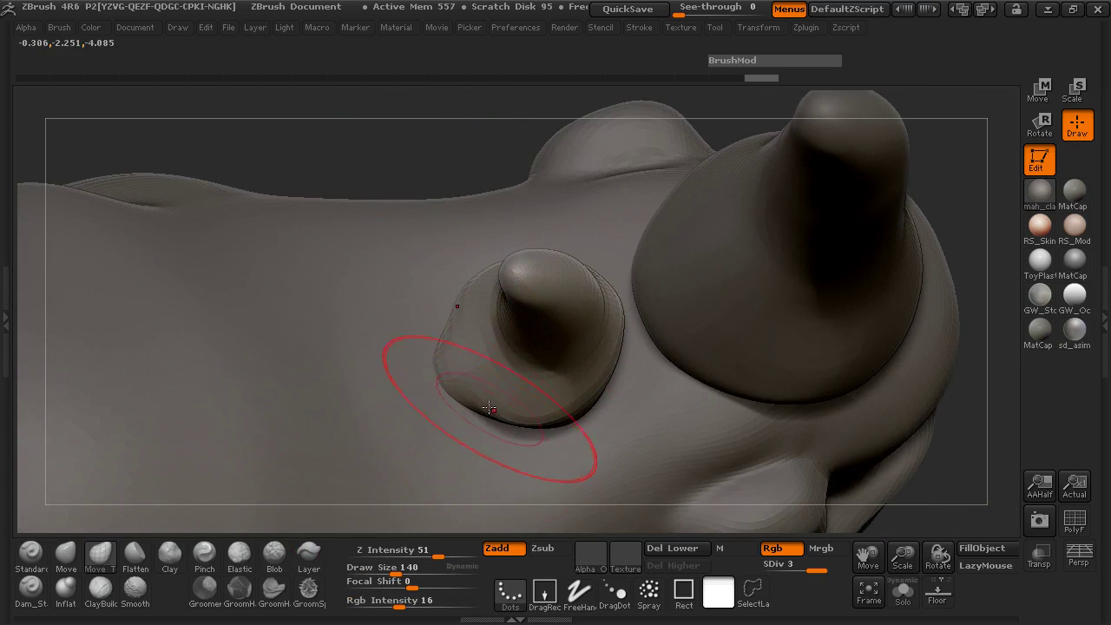
left_click_drag(469, 382, 465, 385)
left_click_drag(969, 409, 957, 293)
right_click_drag(946, 362, 746, 400, "ctrl")
left_click_drag(720, 417, 200, 295)
right_click_drag(200, 294, 299, 303, "ctrl")
mouse_move(159, 295)
left_mouse_down()
mouse_move(148, 372)
mouse_move(239, 369)
mouse_move(197, 355)
left_mouse_up()
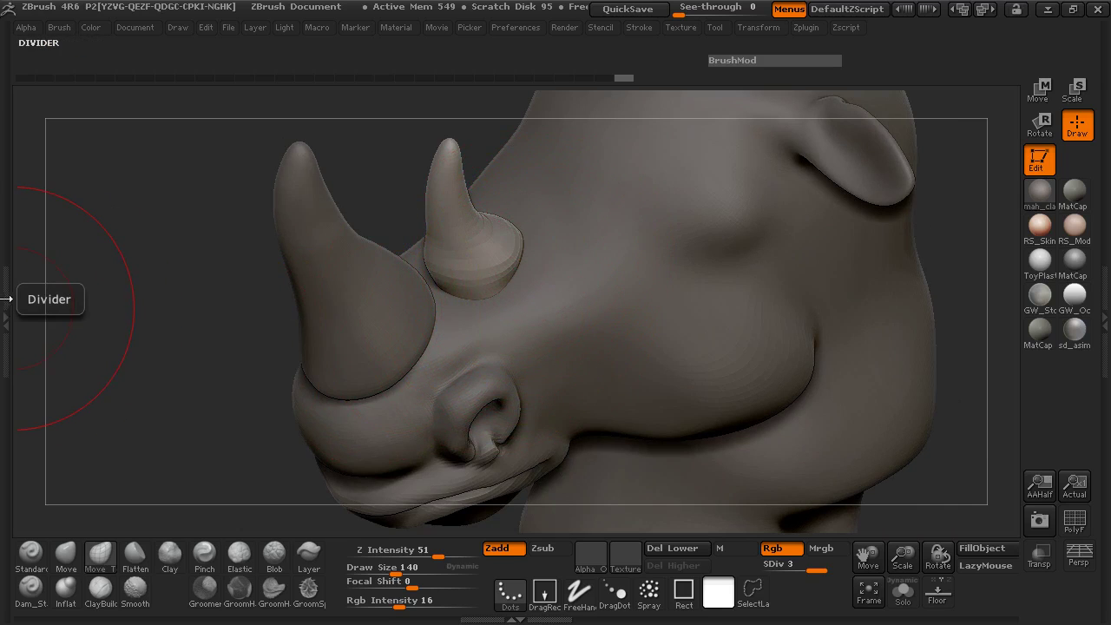
Make the Horn2 subtool active and subdivide it to level 4.
left_click(7, 304)
scroll(133, 211, "up", 2)
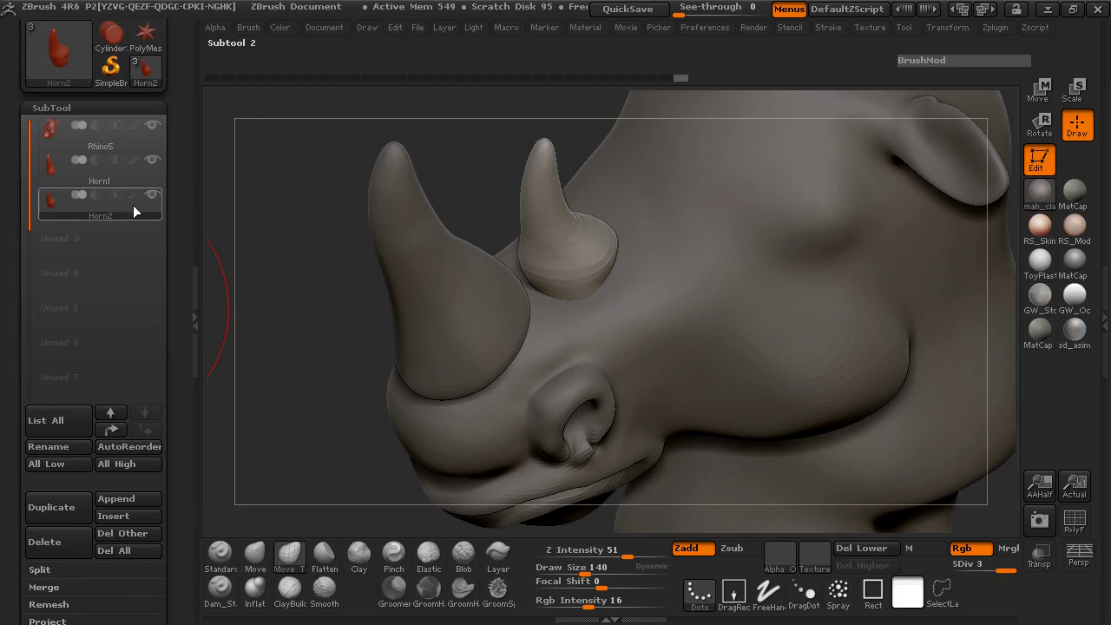
left_click(47, 134)
left_click(47, 206)
left_click_drag(478, 195, 455, 182)
key("ctrl+d")
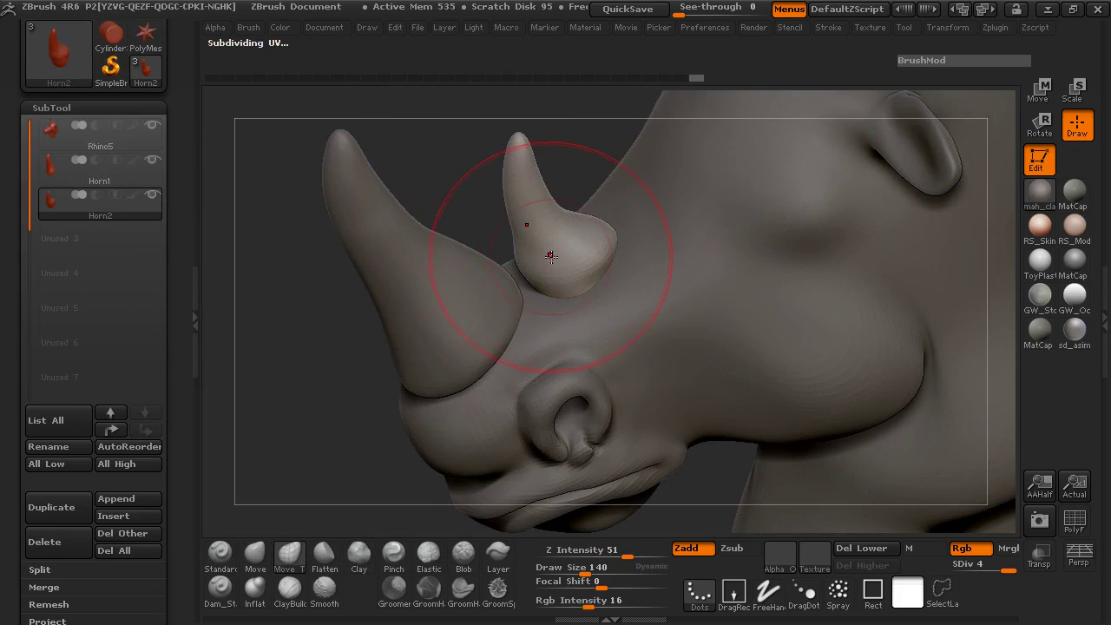
Set the draw size to 65 and the Smooth brush's Z intensity to 17, and smooth the rear horn's base.
key("space")
left_click_drag(550, 253, 538, 256)
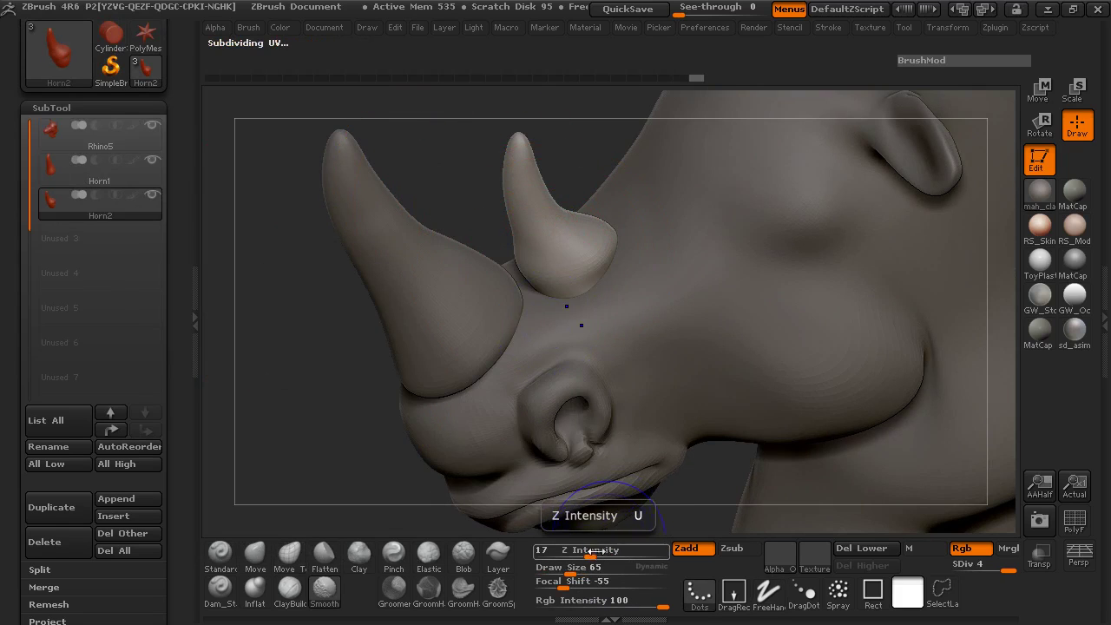
left_click_drag(374, 352, 756, 373)
left_click_drag(574, 289, 579, 289, "shift")
left_click_drag(758, 236, 217, 217)
Make the Rhino5 subtool active and choose the ClayBuildup brush with a Z intensity of 11.
left_click(47, 142)
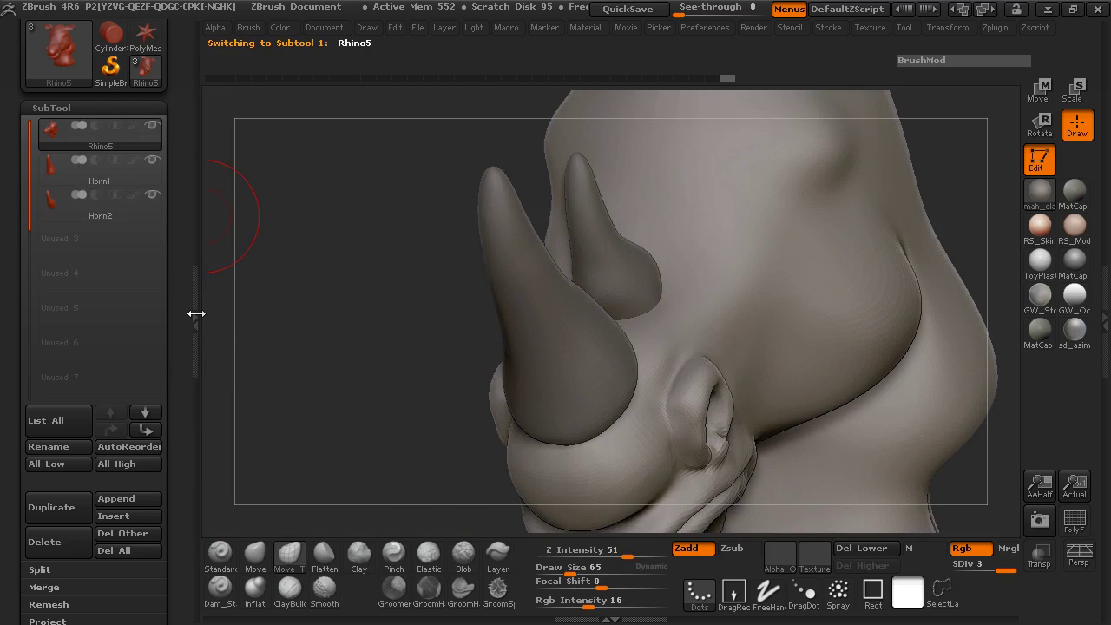
left_click(193, 309)
left_click_drag(193, 308, 300, 262)
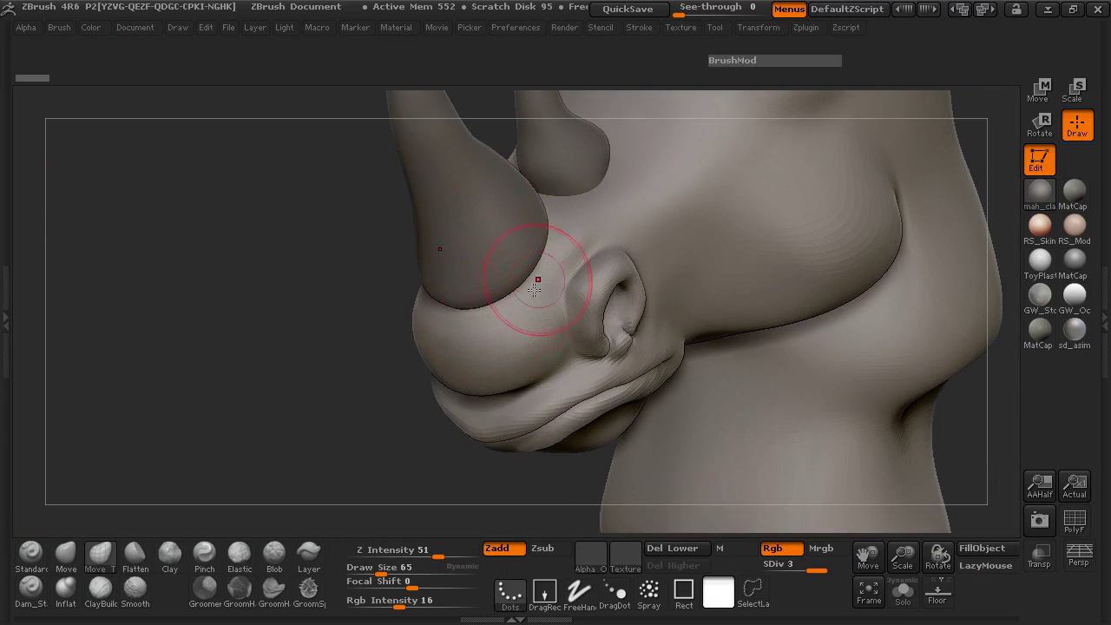
left_click_drag(396, 315, 244, 426)
left_click(111, 588)
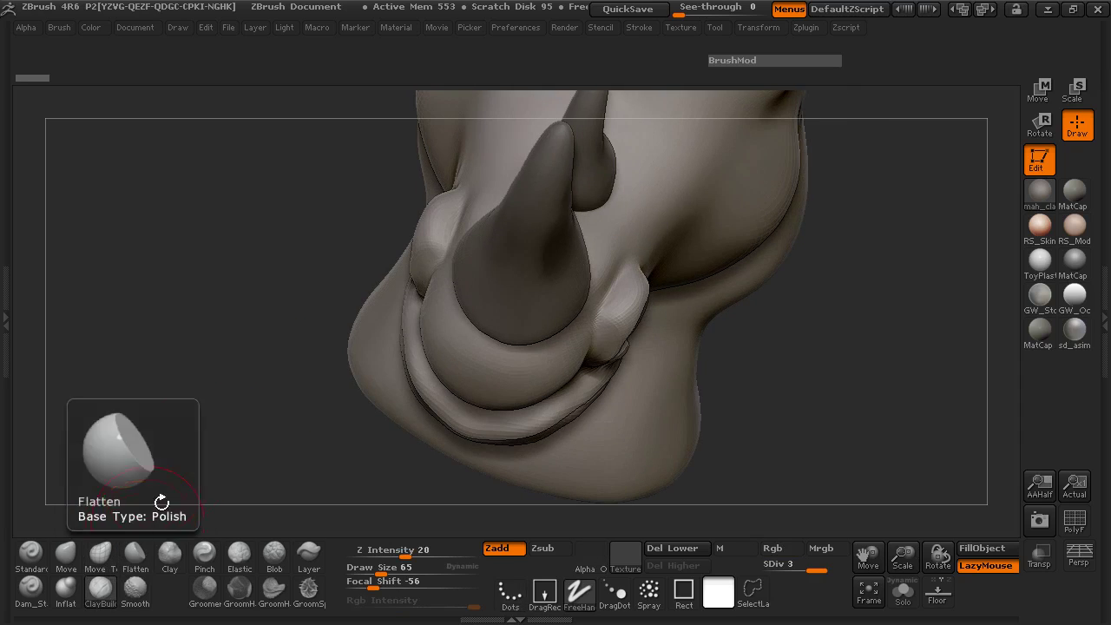
left_click_drag(163, 494, 214, 391)
left_click_drag(406, 554, 391, 552)
left_click_drag(300, 373, 315, 402)
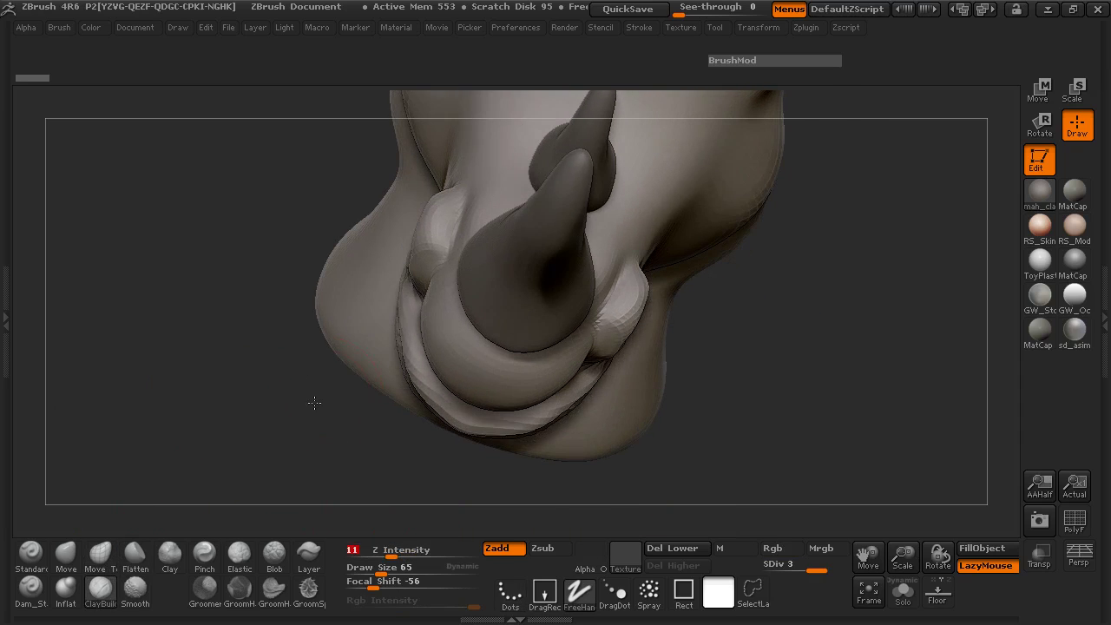
Set the draw size to 58 and focal shift to 26, and build up a skin ridge around the front horn's base.
right_click_drag(309, 345, 326, 390, "ctrl")
left_click_drag(102, 294, 121, 280)
key("space")
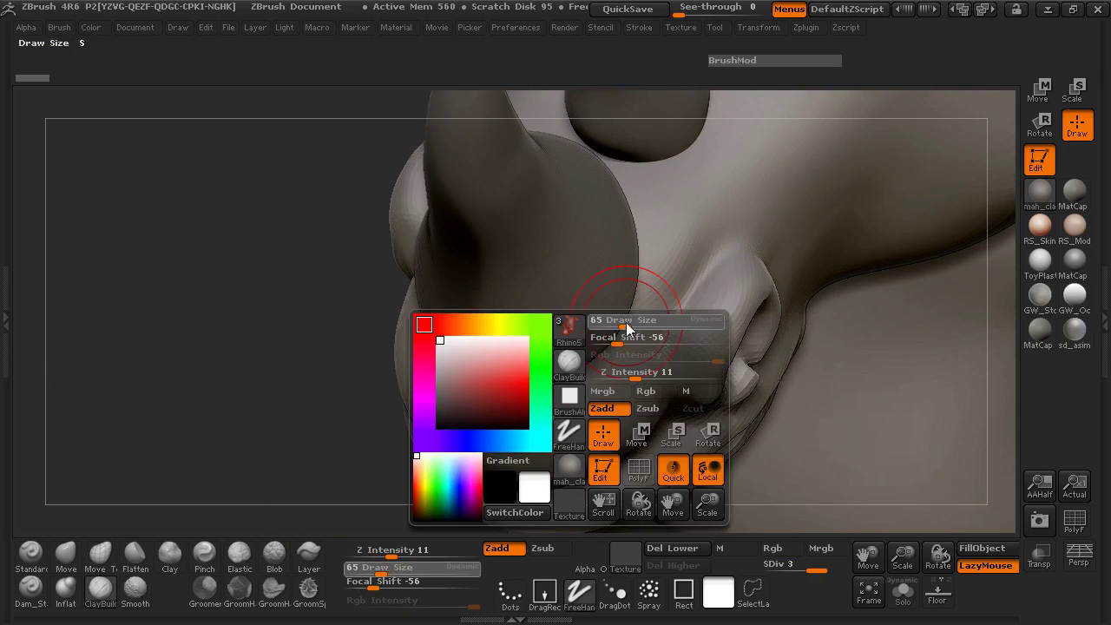
key("space")
left_click_drag(635, 325, 685, 322)
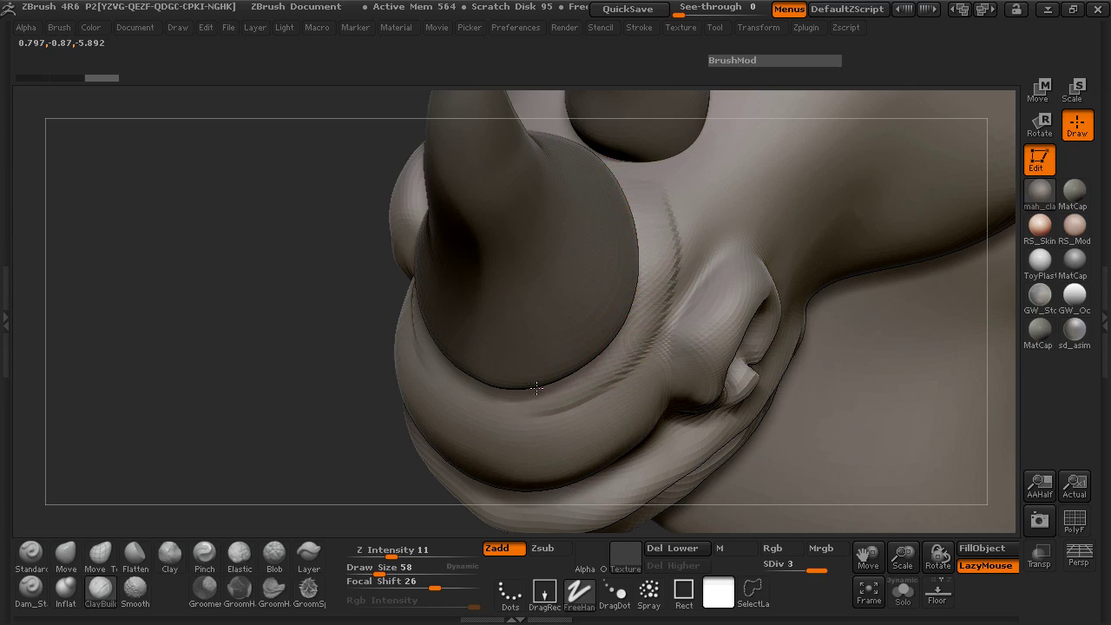
mouse_move(520, 393)
left_mouse_down()
mouse_move(409, 359)
mouse_move(570, 375)
left_mouse_up()
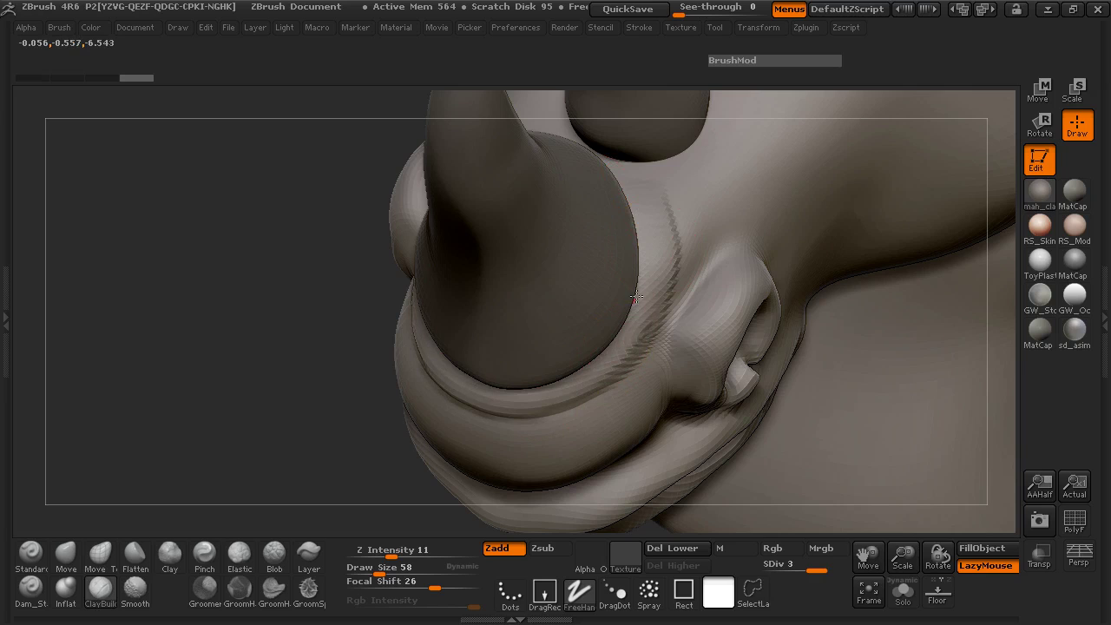
mouse_move(312, 278)
left_mouse_down()
mouse_move(255, 287)
mouse_move(230, 329)
mouse_move(252, 334)
left_mouse_up()
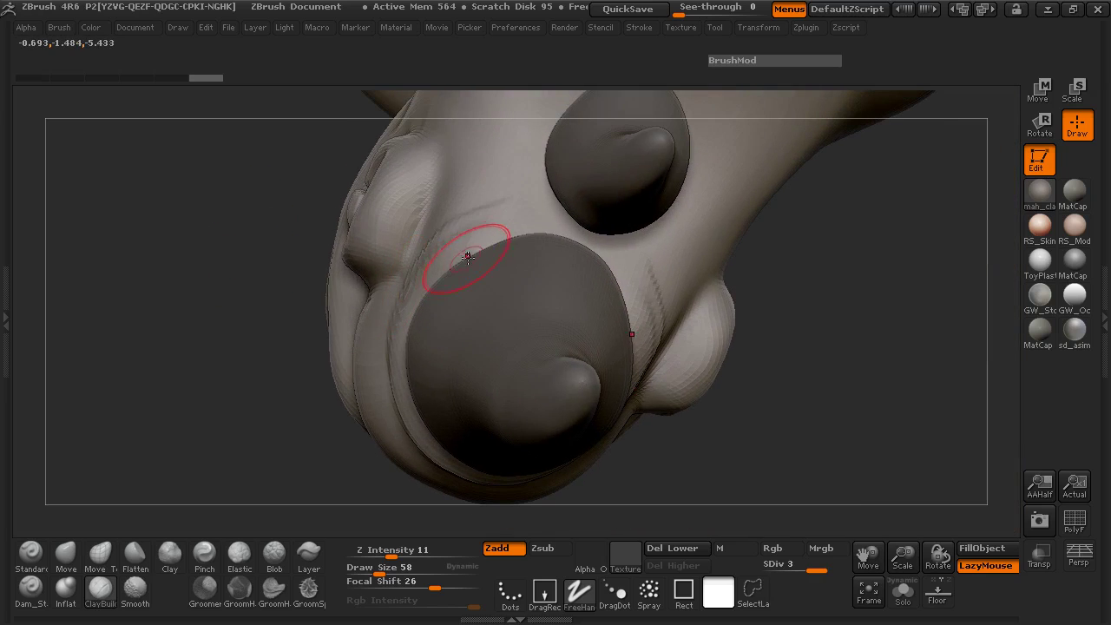
Continue the skin ridge around the back of the front horn and lightly smooth it.
mouse_move(519, 240)
left_mouse_down()
mouse_move(533, 236)
mouse_move(539, 210)
mouse_move(437, 226)
left_mouse_up()
left_click_drag(418, 252, 402, 297)
left_click_drag(184, 375, 290, 349)
left_click_drag(369, 327, 403, 269, "shift")
left_click_drag(365, 386, 369, 388, "shift")
Undo the last smoothing stroke, lower the smoothing Z intensity to 3, and soften the ridge under the front horn.
mouse_move(522, 503)
left_mouse_down()
mouse_move(365, 434)
mouse_move(347, 347)
left_mouse_up()
left_click_drag(419, 399, 429, 426, "shift")
key("ctrl+z")
left_click_drag(401, 553, 373, 553)
left_click_drag(229, 397, 452, 449)
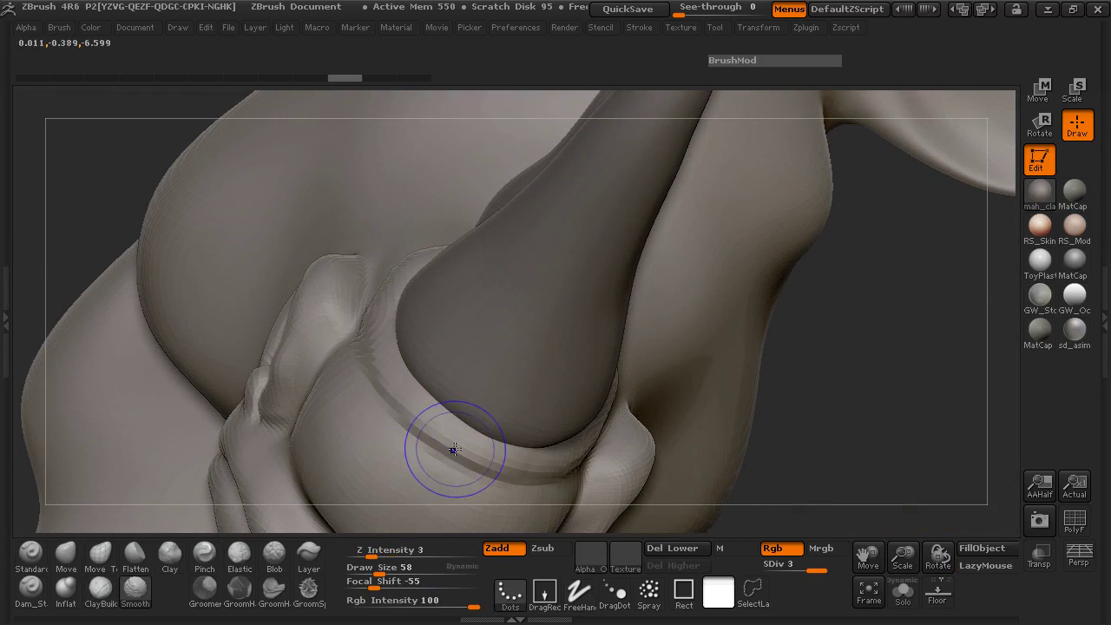
left_click_drag(380, 306, 377, 309, "shift")
Thicken the skin ridge along the side of the front horn's base above the nostril and smooth it.
mouse_move(90, 185)
left_mouse_down()
mouse_move(252, 425)
mouse_move(227, 413)
left_mouse_up()
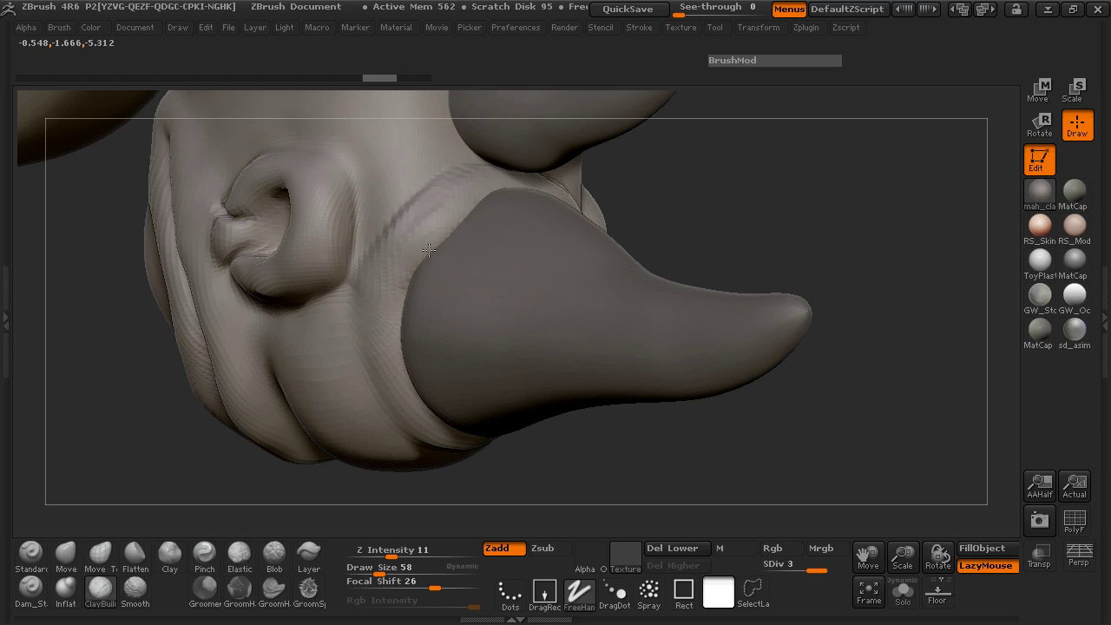
left_click_drag(409, 310, 437, 252)
mouse_move(407, 293)
left_mouse_down()
mouse_move(404, 378)
mouse_move(432, 416)
left_mouse_up()
mouse_move(600, 449)
left_mouse_down()
mouse_move(426, 391)
mouse_move(469, 420)
mouse_move(434, 403)
mouse_move(577, 395)
mouse_move(624, 309)
left_mouse_up()
left_click_drag(258, 394, 187, 401)
left_click_drag(662, 280, 668, 299, "shift")
Build up and soften the ridge behind the front horn, between the two horn bases.
left_click_drag(299, 447, 347, 382)
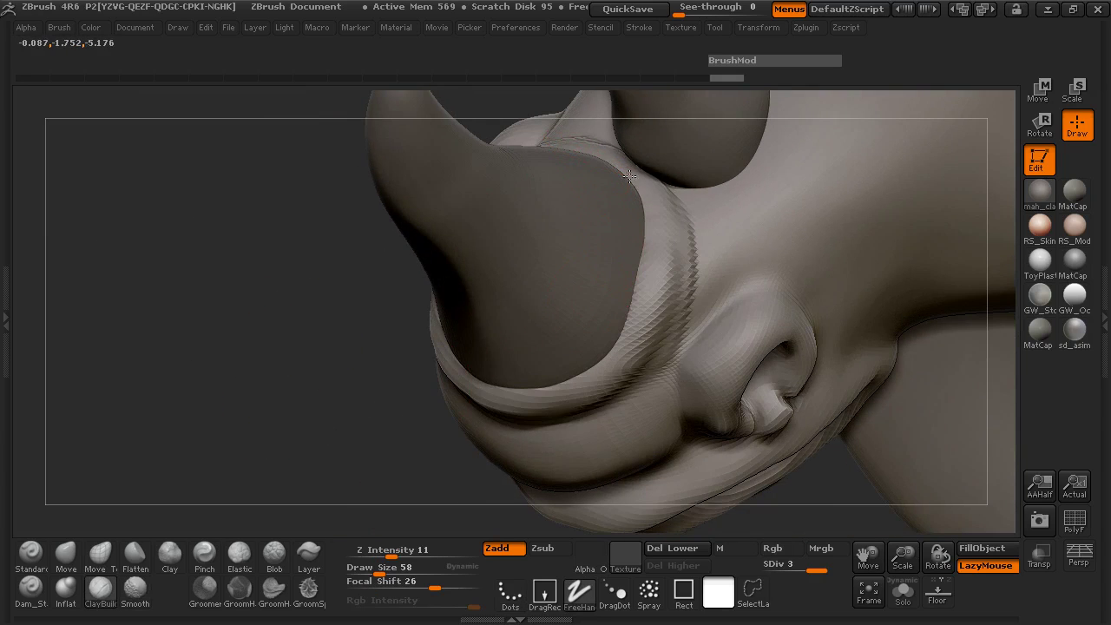
left_click_drag(589, 153, 646, 197)
left_click_drag(648, 281, 622, 354)
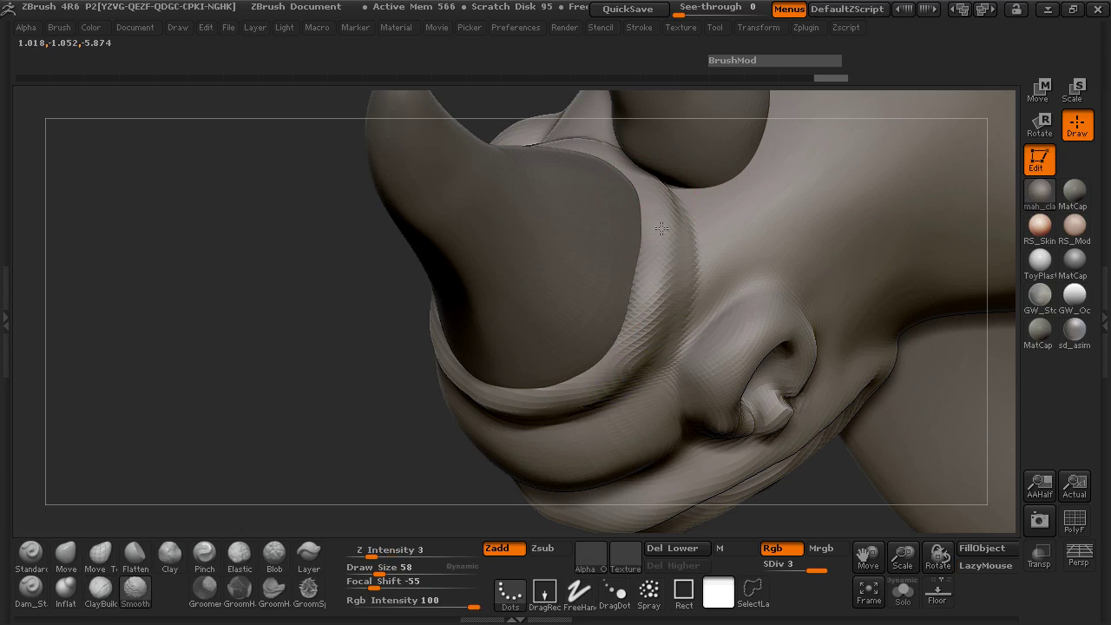
mouse_move(399, 320)
left_mouse_down()
mouse_move(304, 370)
mouse_move(205, 345)
mouse_move(200, 413)
mouse_move(168, 260)
left_mouse_up()
mouse_move(165, 360)
left_mouse_down()
mouse_move(109, 330)
mouse_move(164, 263)
mouse_move(218, 276)
mouse_move(548, 224)
left_mouse_up()
left_click_drag(659, 148, 566, 321)
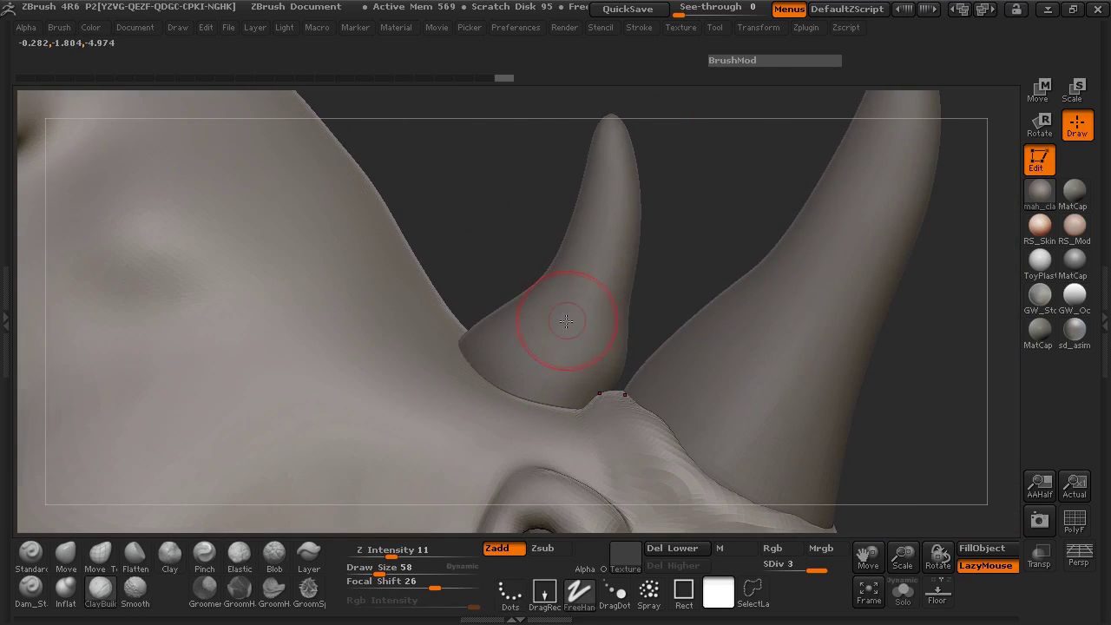
Make the Horn2 subtool active and move the rear horn away from the front horn with the Transpose line.
left_click_drag(648, 282, 614, 356)
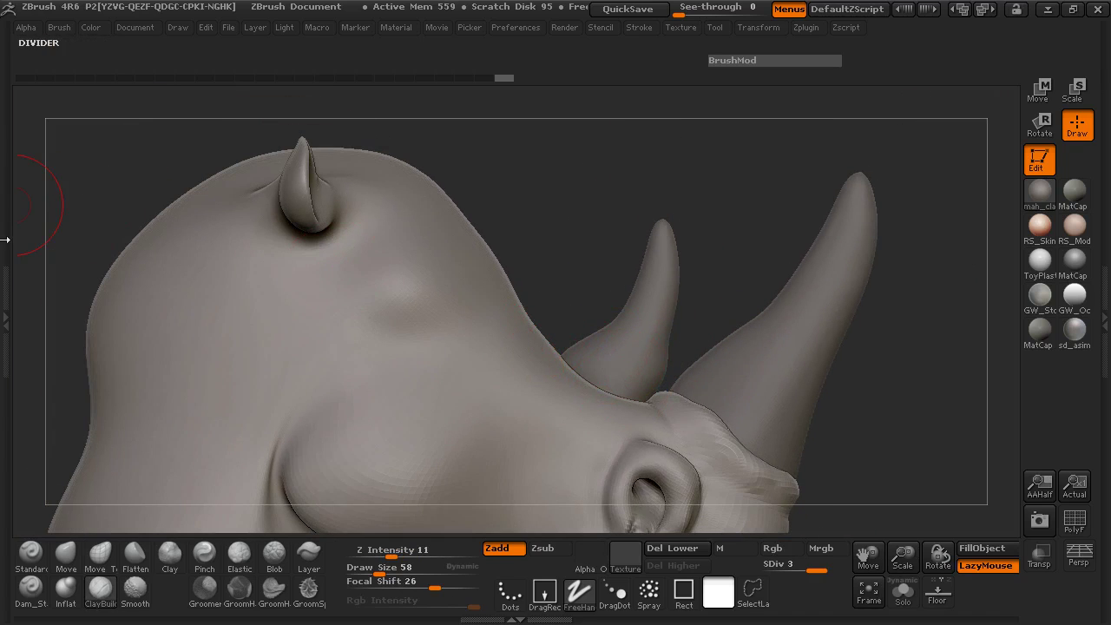
left_click(7, 295)
left_click(51, 200)
left_click_drag(248, 248, 911, 156)
left_click(1038, 87)
left_click_drag(638, 158, 589, 330)
left_click_drag(614, 244, 591, 231)
left_click_drag(911, 232, 494, 233)
left_click_drag(353, 261, 317, 290)
Return to the Rhino5 subtool in Draw mode with the ClayBuildup brush active.
left_click(46, 137)
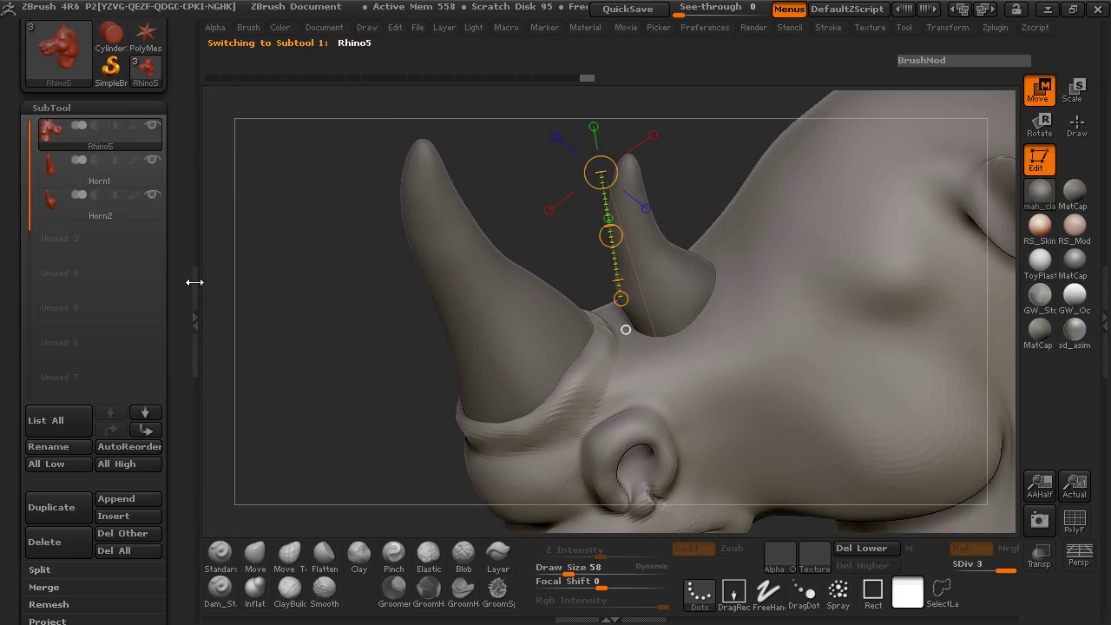
left_click(195, 283)
left_click_drag(223, 214, 253, 338)
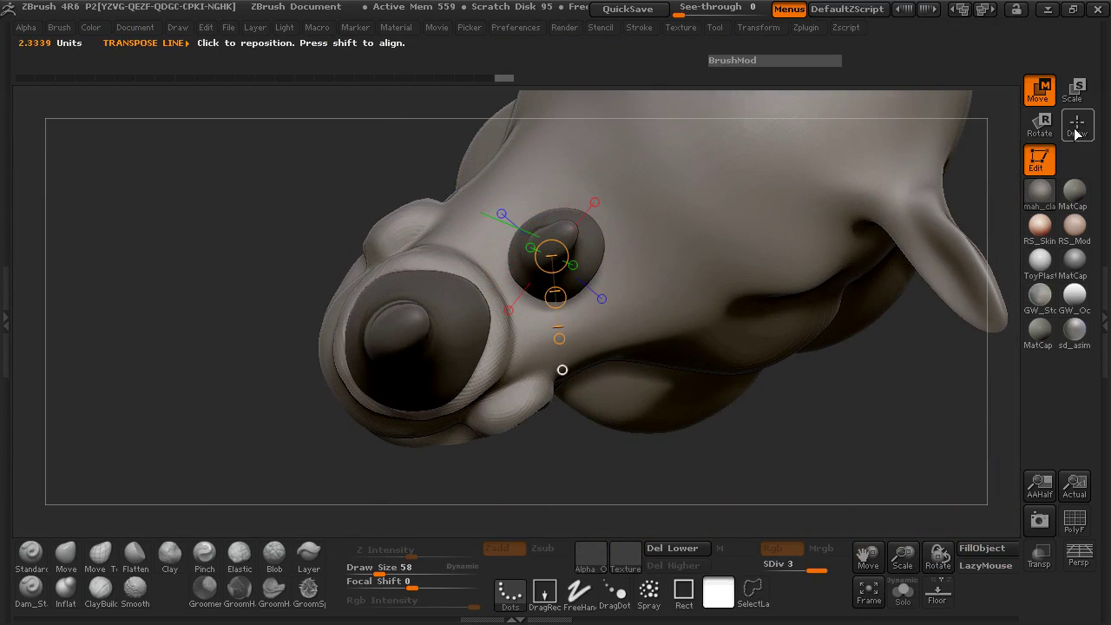
left_click(1076, 130)
mouse_move(305, 238)
left_mouse_down()
mouse_move(218, 258)
mouse_move(341, 262)
mouse_move(329, 282)
left_mouse_up()
left_click(100, 591)
left_click_drag(178, 242, 260, 238)
Set the draw size to 55, build up a skin ring around the rear horn's base, and smooth it.
key("space")
left_click(585, 174)
left_click_drag(595, 159, 548, 161)
mouse_move(493, 253)
left_mouse_down()
mouse_move(515, 310)
mouse_move(496, 284)
mouse_move(502, 297)
mouse_move(638, 314)
mouse_move(653, 300)
left_mouse_up()
mouse_move(664, 250)
left_mouse_down()
mouse_move(615, 145)
mouse_move(512, 141)
mouse_move(462, 219)
mouse_move(473, 276)
mouse_move(434, 206)
mouse_move(535, 112)
left_mouse_up()
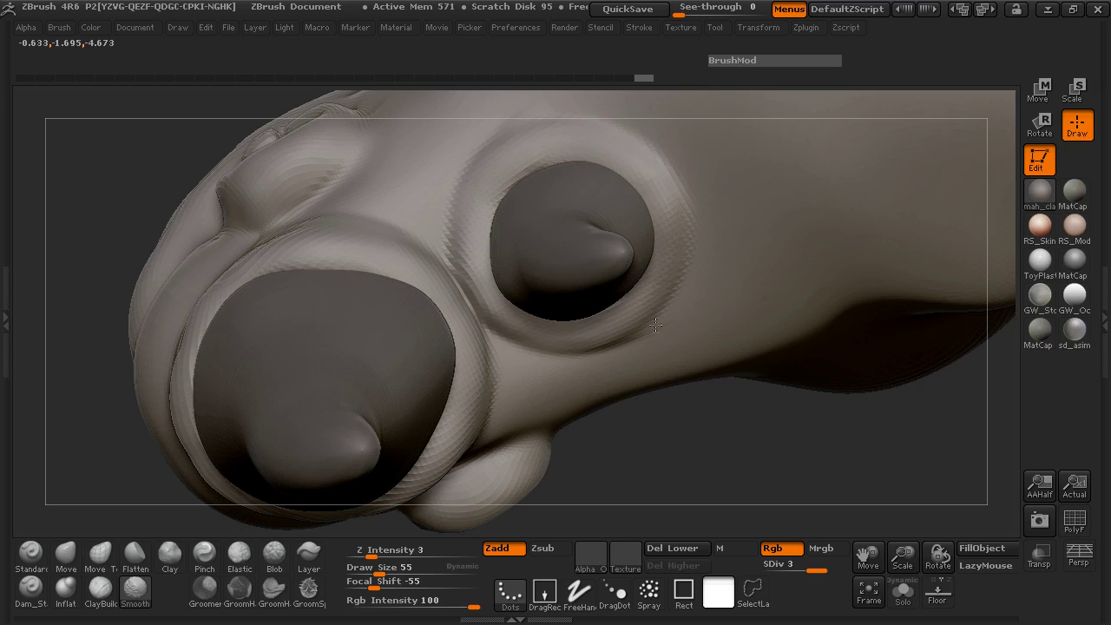
left_click_drag(489, 144, 538, 124, "shift")
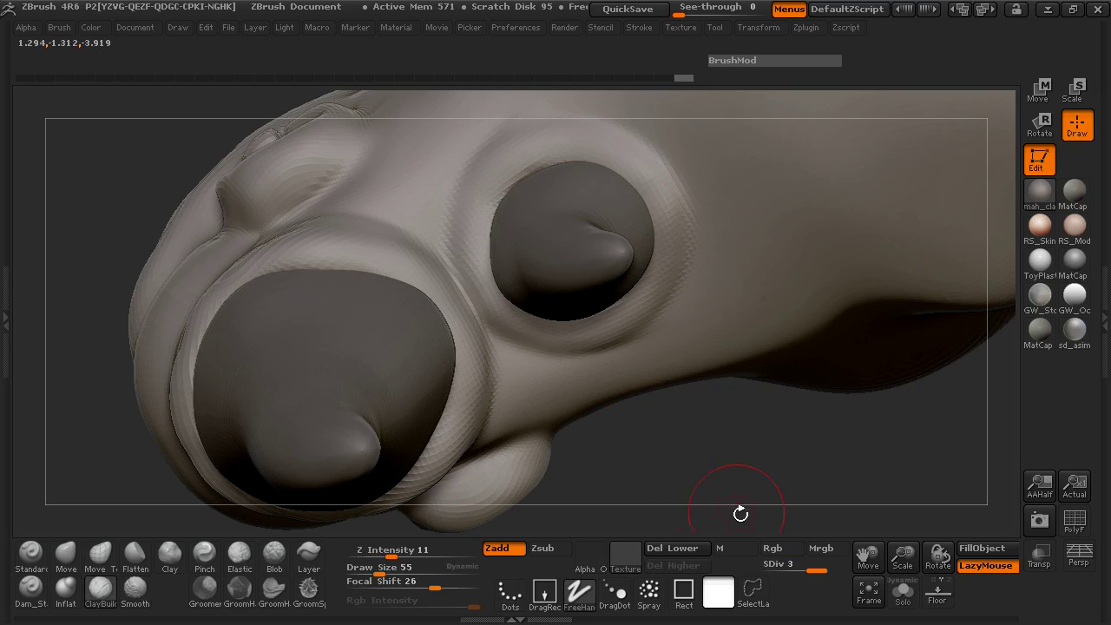
Set the draw size to 52, thicken the back of the skin ring around the rear horn, and smooth it.
left_click_drag(732, 509, 709, 321)
mouse_move(99, 345)
left_mouse_down()
mouse_move(150, 285)
mouse_move(148, 295)
mouse_move(469, 302)
left_mouse_up()
mouse_move(846, 264)
left_mouse_down()
mouse_move(875, 293)
mouse_move(886, 355)
left_mouse_up()
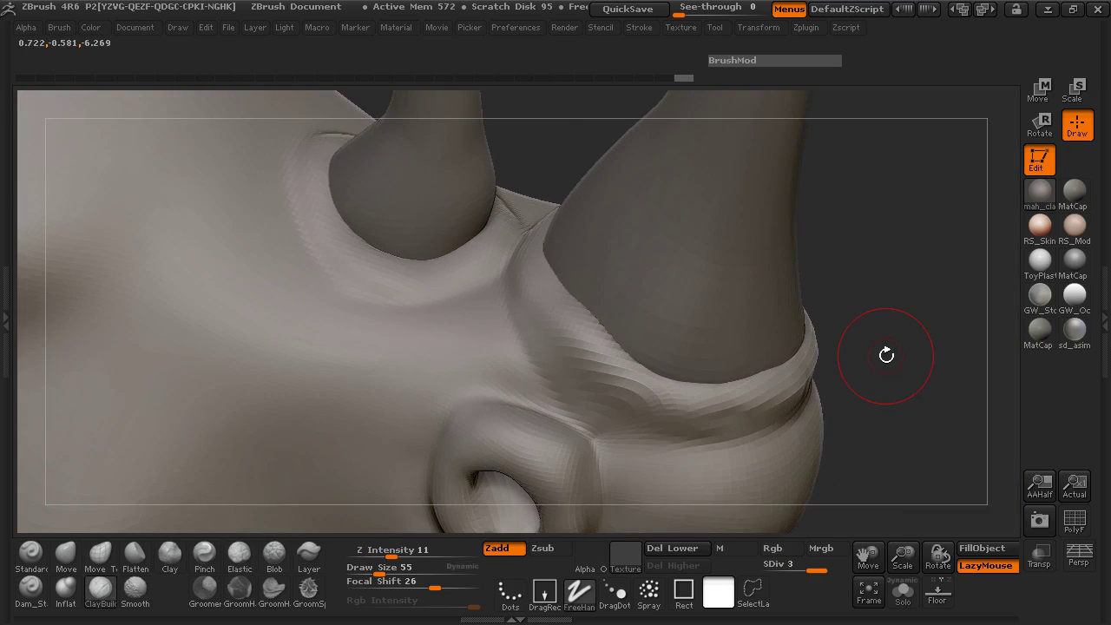
mouse_move(870, 247)
left_mouse_down()
mouse_move(764, 298)
mouse_move(634, 258)
mouse_move(511, 384)
left_mouse_up()
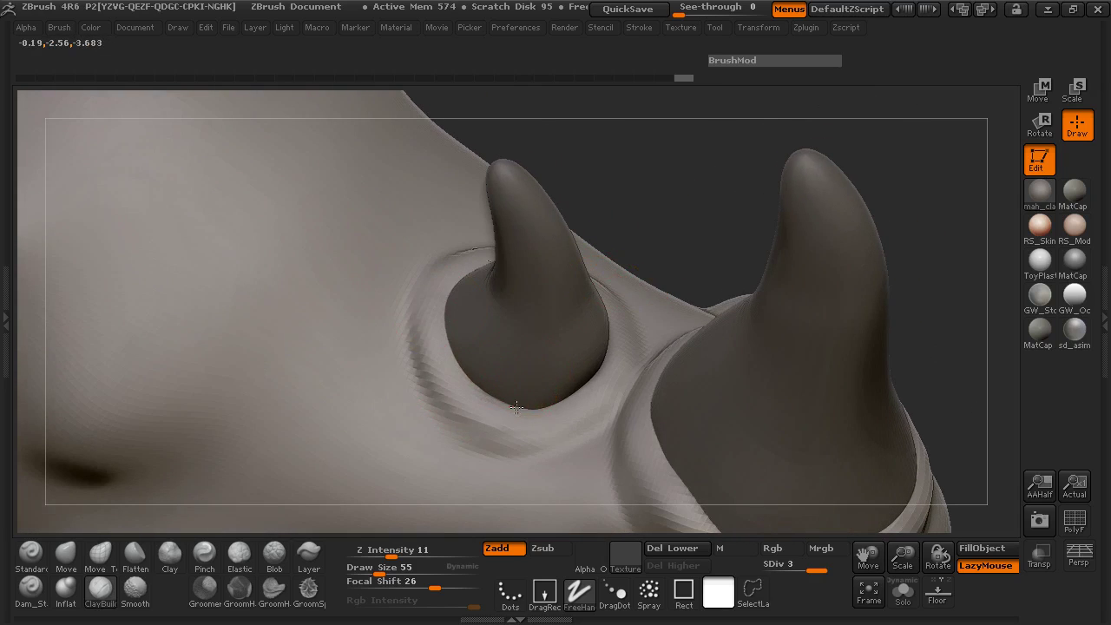
left_click_drag(747, 173, 476, 260)
key("space")
left_click(476, 261)
left_click_drag(441, 333, 476, 260)
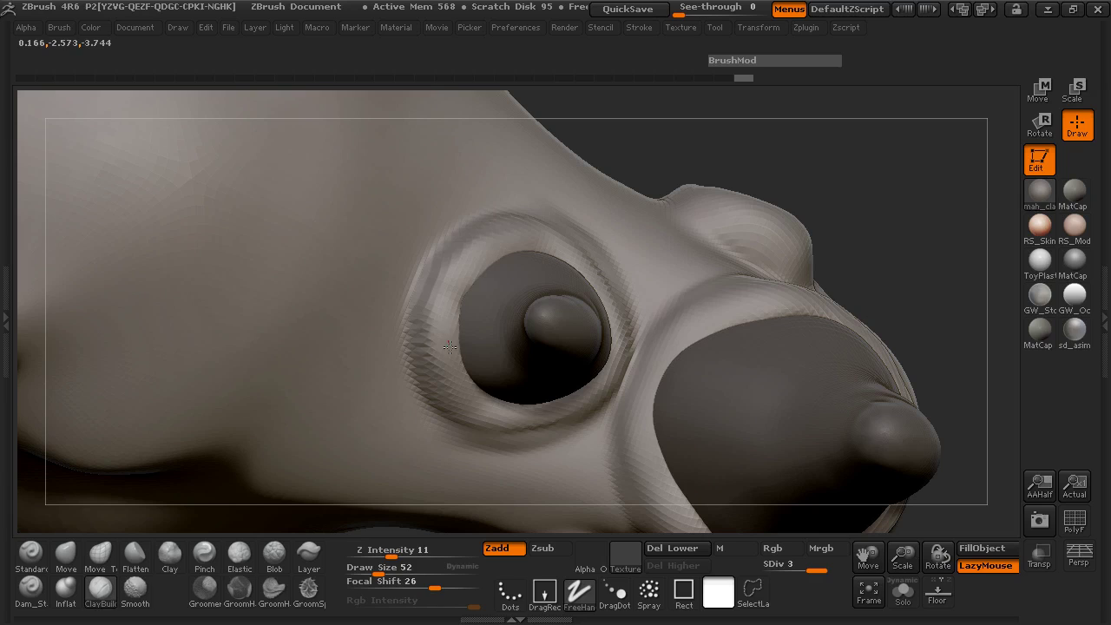
key("shift")
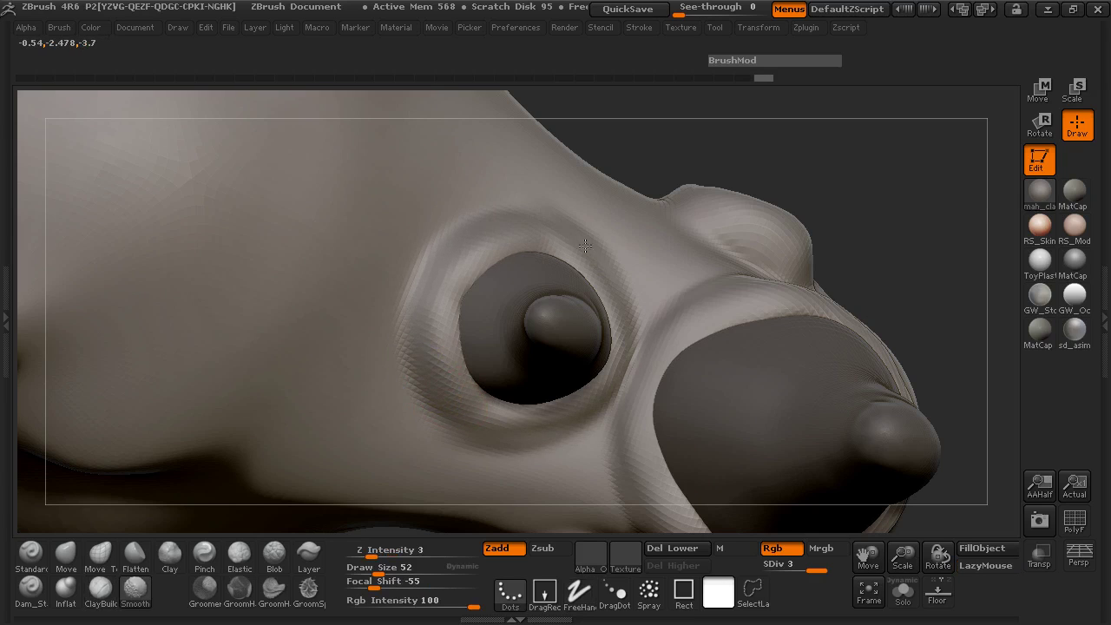
Add more clay to the rear horn's ring where it meets the forehead and blend it from both sides.
mouse_move(901, 178)
left_mouse_down()
mouse_move(891, 132)
mouse_move(875, 231)
mouse_move(929, 214)
mouse_move(933, 246)
mouse_move(764, 260)
mouse_move(439, 255)
mouse_move(439, 152)
mouse_move(431, 250)
left_mouse_up()
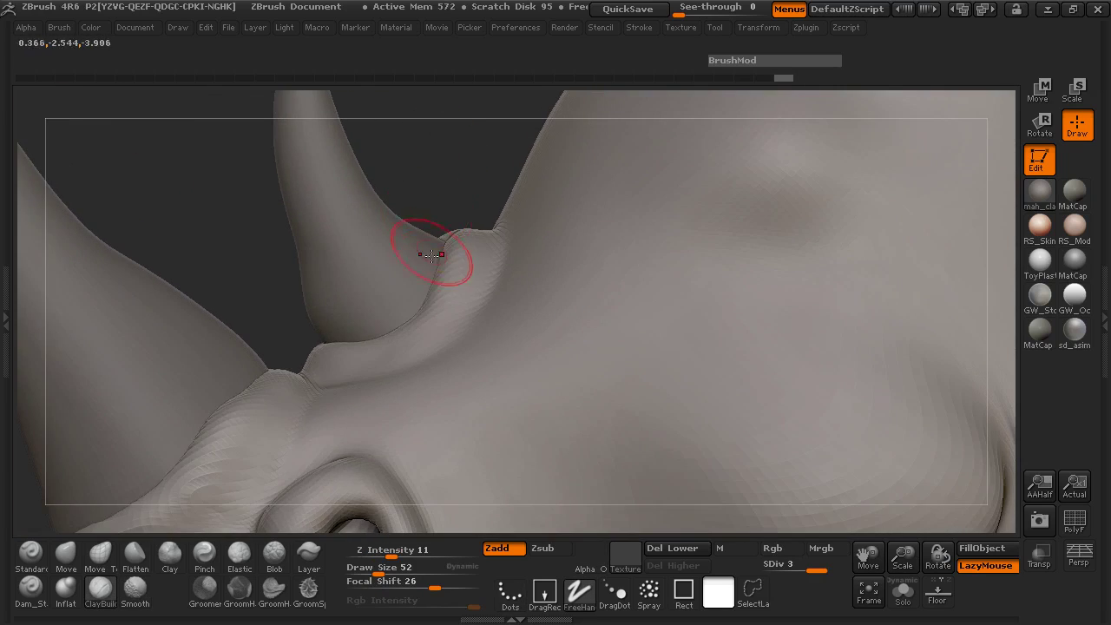
mouse_move(414, 325)
left_mouse_down()
mouse_move(436, 287)
mouse_move(420, 324)
left_mouse_up()
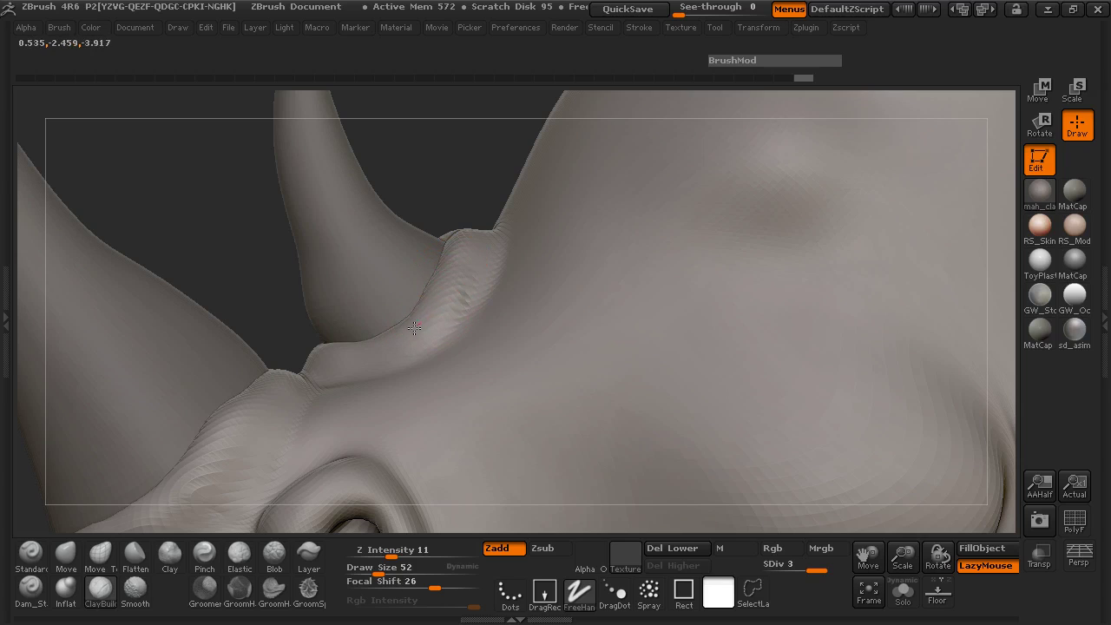
mouse_move(448, 282)
left_mouse_down("shift")
mouse_move(443, 309)
mouse_move(419, 331)
left_mouse_up("shift")
left_click_drag(233, 249, 531, 227)
mouse_move(656, 198)
left_mouse_down()
mouse_move(653, 230)
mouse_move(500, 323)
left_mouse_up()
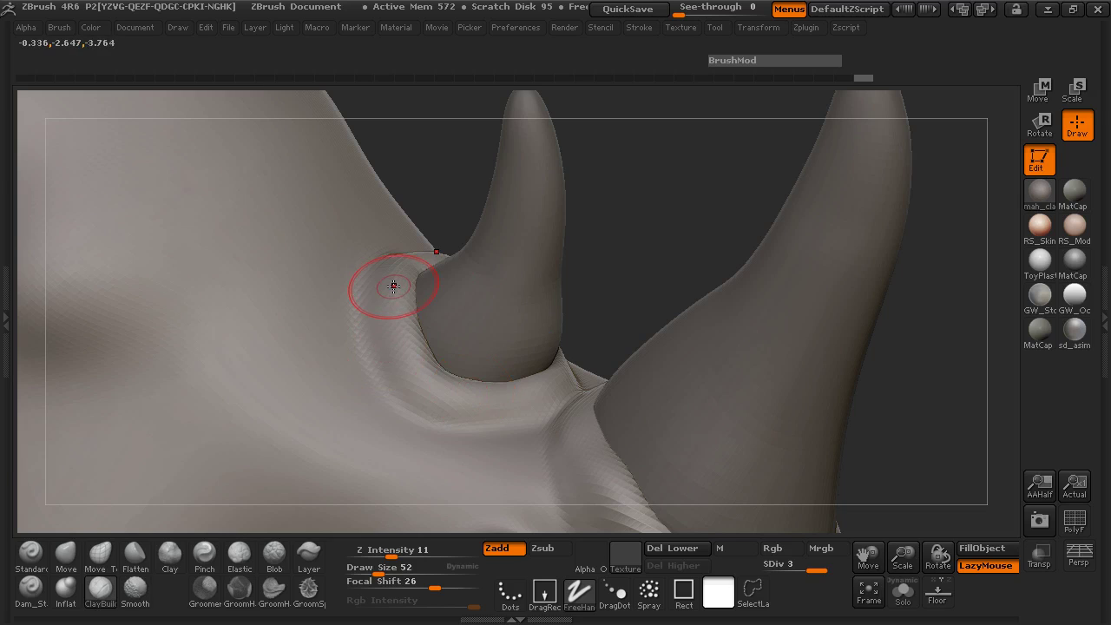
mouse_move(627, 245)
left_mouse_down()
mouse_move(630, 263)
mouse_move(578, 303)
mouse_move(287, 260)
mouse_move(220, 317)
mouse_move(625, 293)
mouse_move(620, 335)
mouse_move(459, 326)
mouse_move(715, 286)
mouse_move(392, 322)
left_mouse_up()
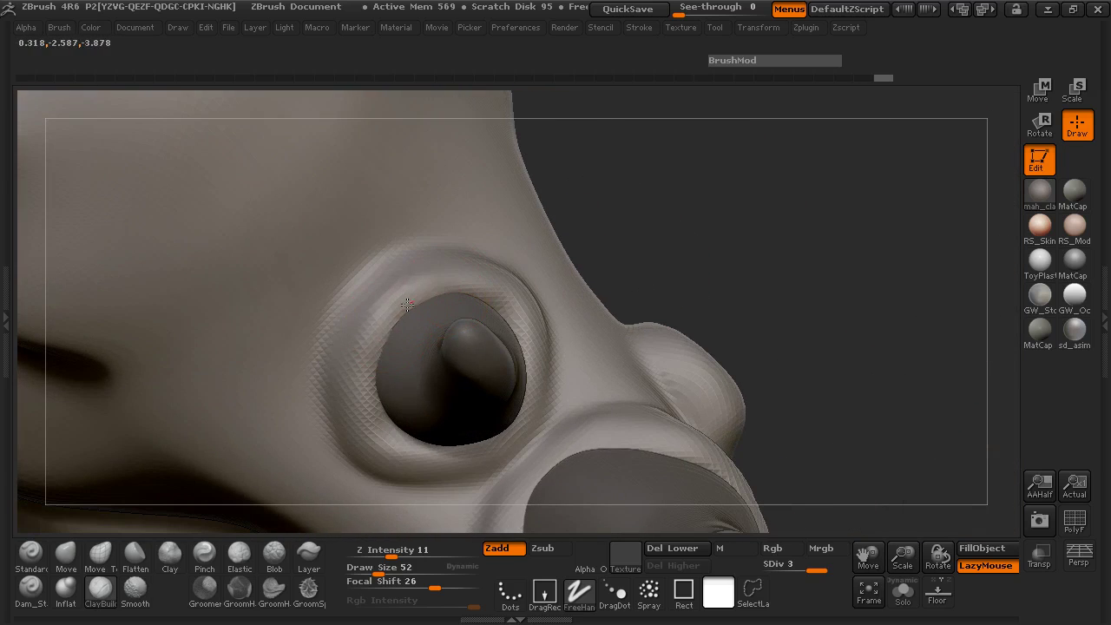
Carve the crease between the two horns' skin rings with the Dam_Standard brush at Z intensity 8 and smooth it.
left_click_drag(410, 444, 521, 445)
left_click_drag(720, 299, 734, 169)
mouse_move(576, 322)
left_mouse_down("alt")
mouse_move(619, 187)
mouse_move(468, 284)
mouse_move(519, 335)
mouse_move(564, 282)
left_mouse_up("alt")
left_click_drag(638, 212, 630, 283)
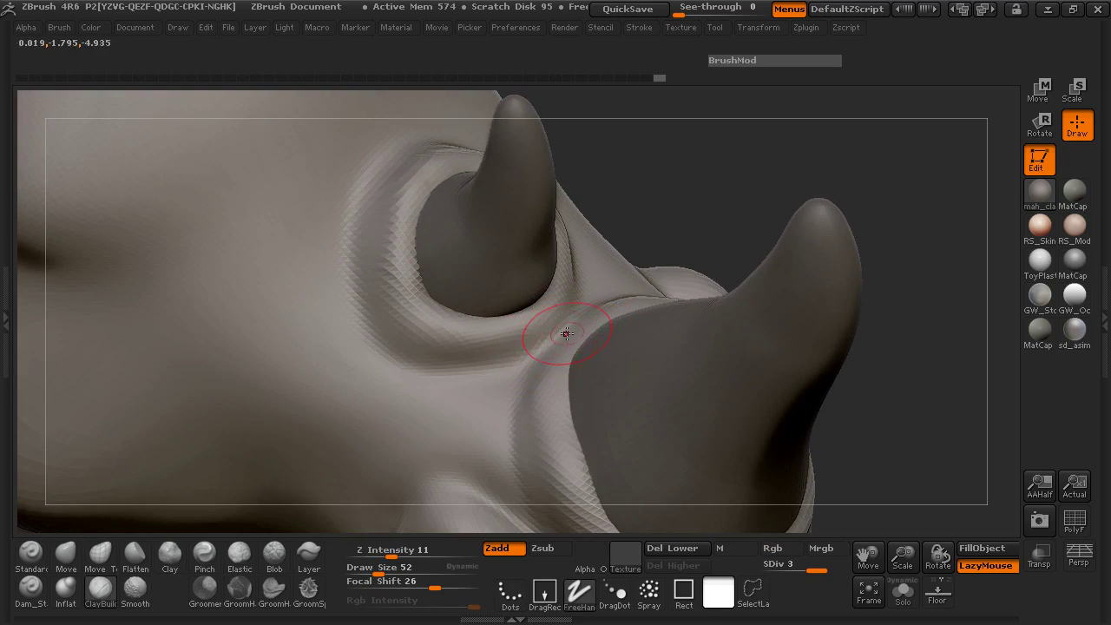
left_click(33, 590)
left_click_drag(410, 550, 369, 551)
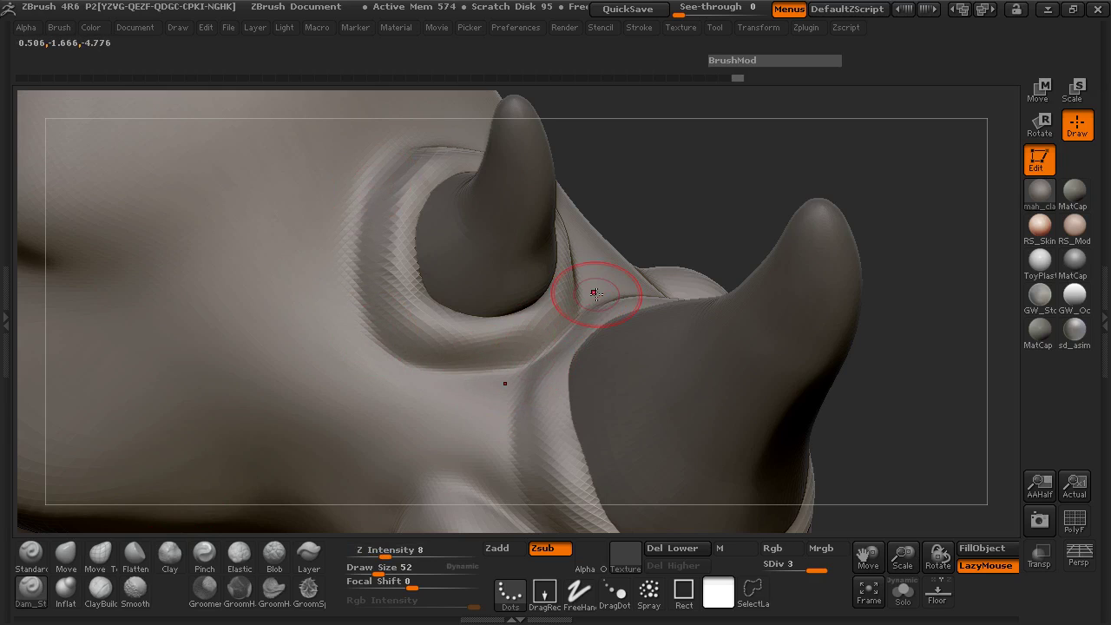
left_click_drag(681, 196, 690, 236)
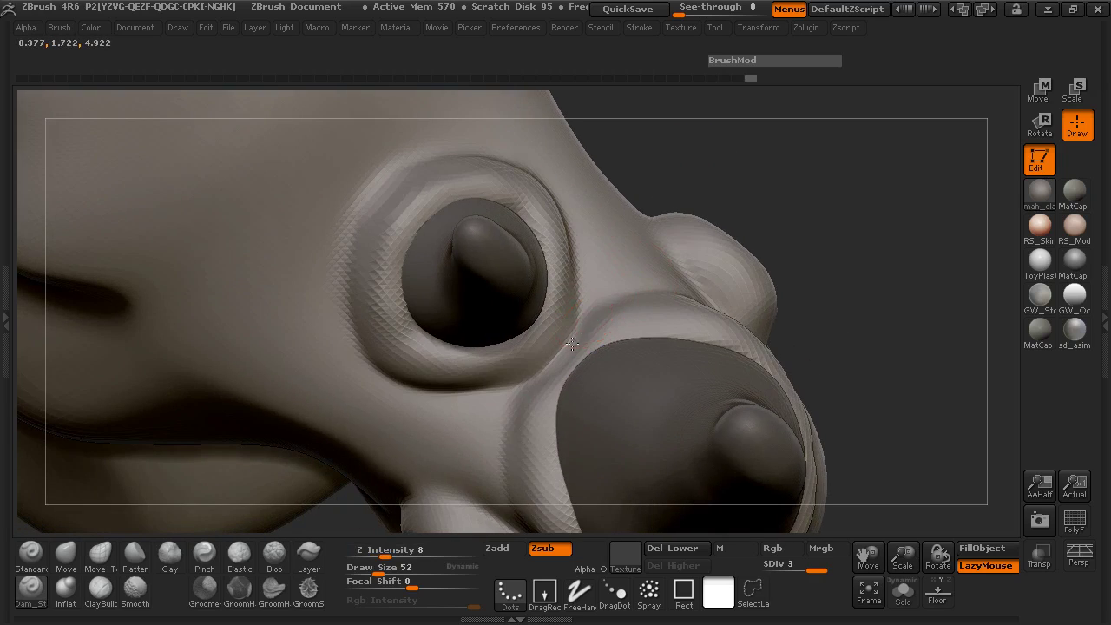
key("shift")
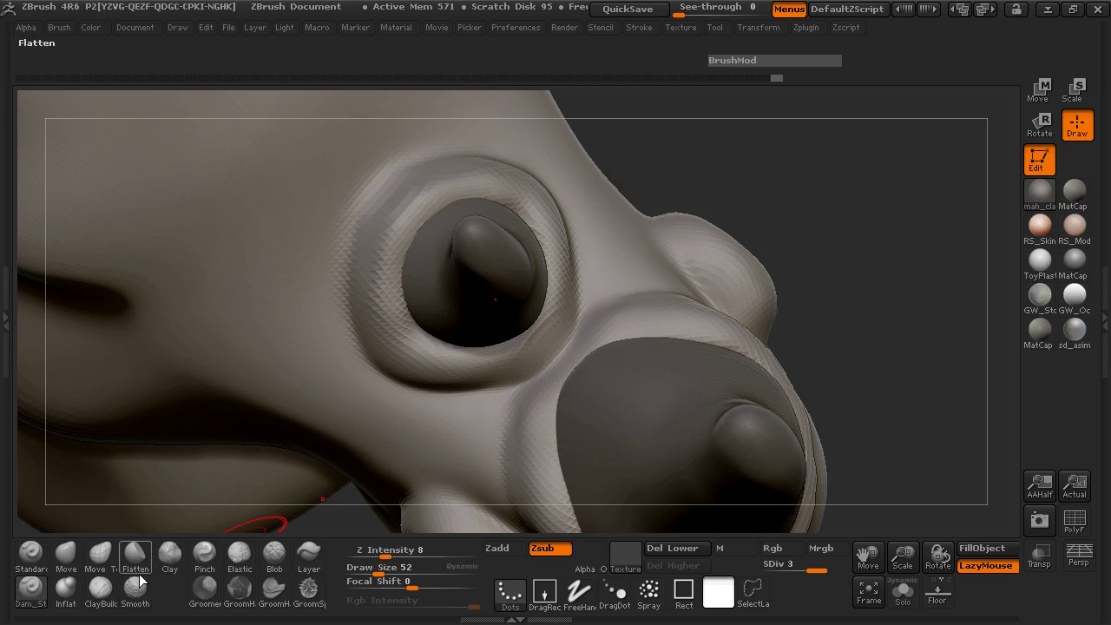
Build up clay between the two horns' skin rings with ClayBuildup at draw size 58 and smooth the join.
key("space")
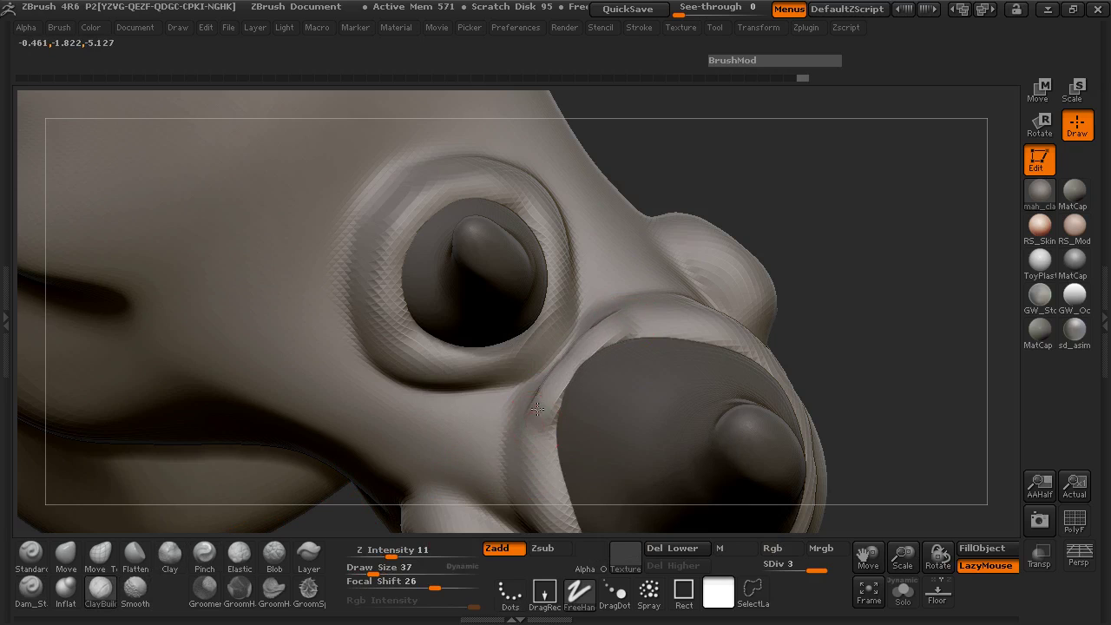
key("shift")
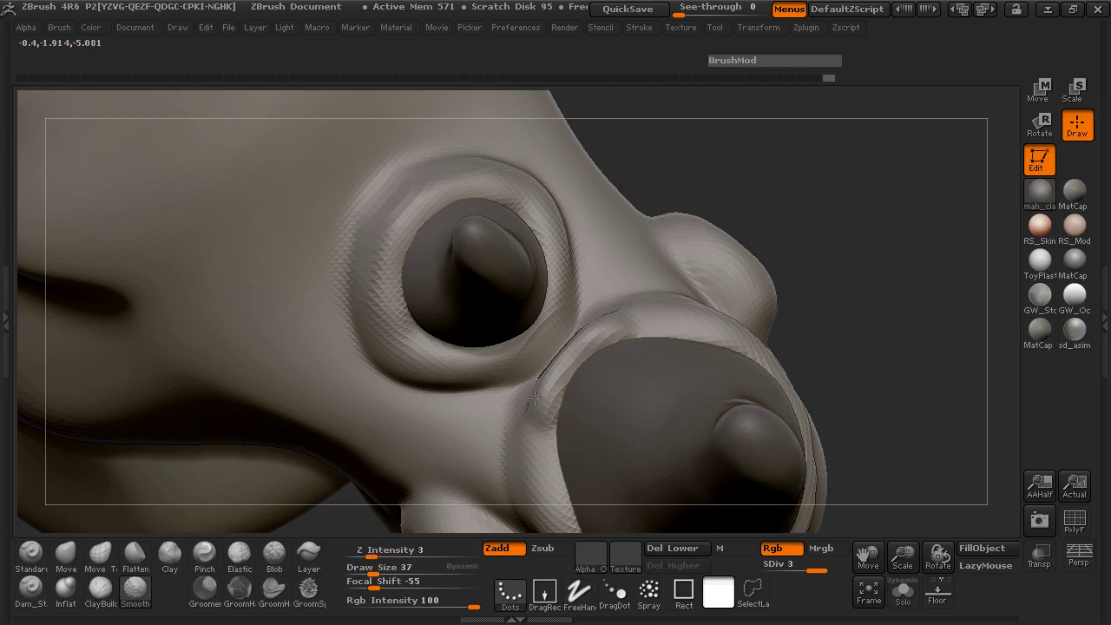
left_click_drag(870, 290, 631, 401)
key("ctrl")
left_click_drag(272, 503, 610, 317)
key("space")
left_click_drag(550, 347, 560, 348)
left_click_drag(761, 277, 682, 296)
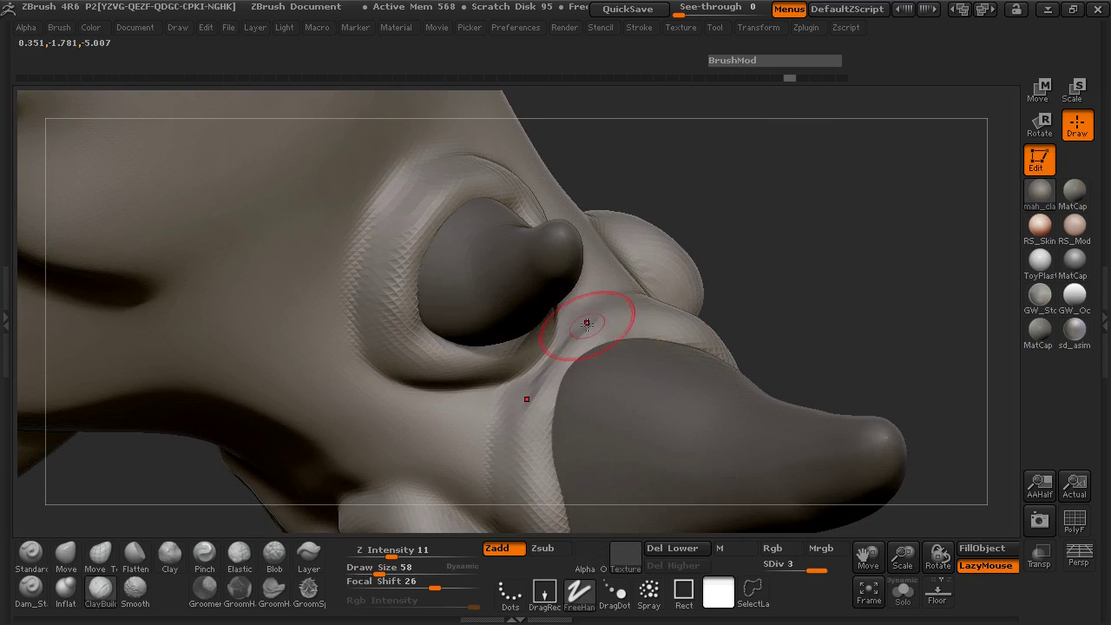
key("shift")
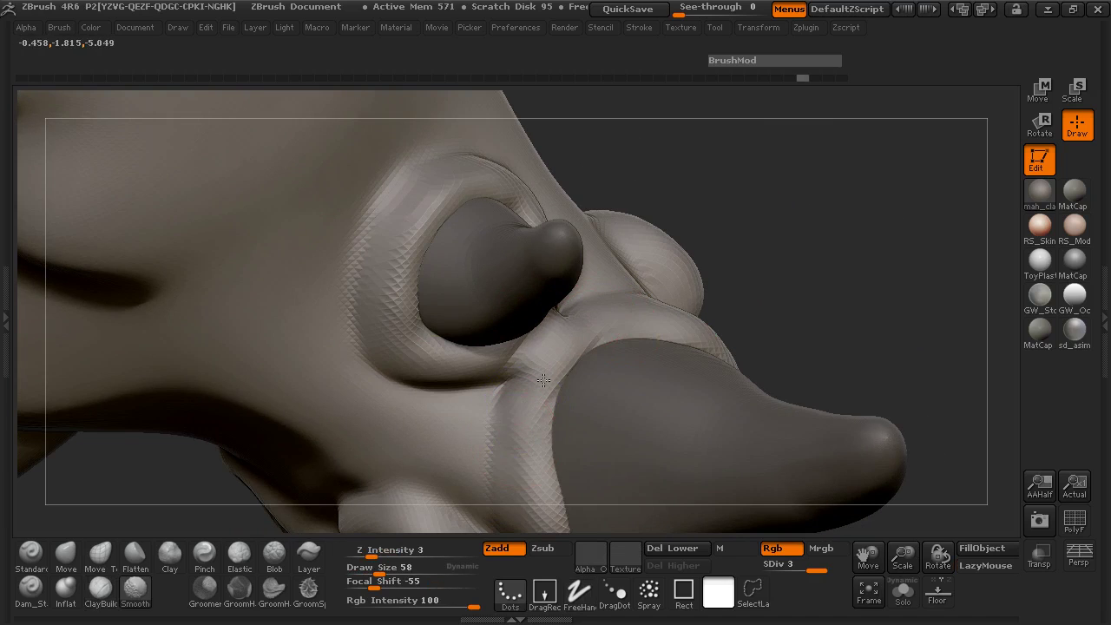
Smooth the side of the front horn's skin ring above the nostril, and build up and soften its front edge.
mouse_move(834, 308)
left_mouse_down()
mouse_move(813, 232)
mouse_move(883, 244)
mouse_move(955, 293)
left_mouse_up()
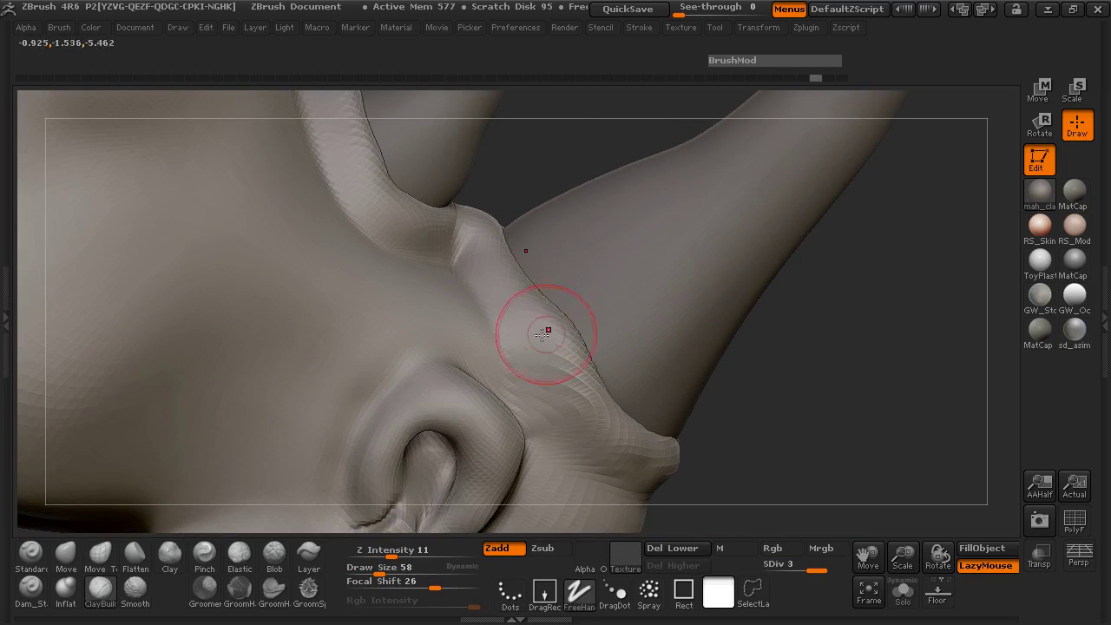
left_click_drag(529, 347, 472, 265, "shift")
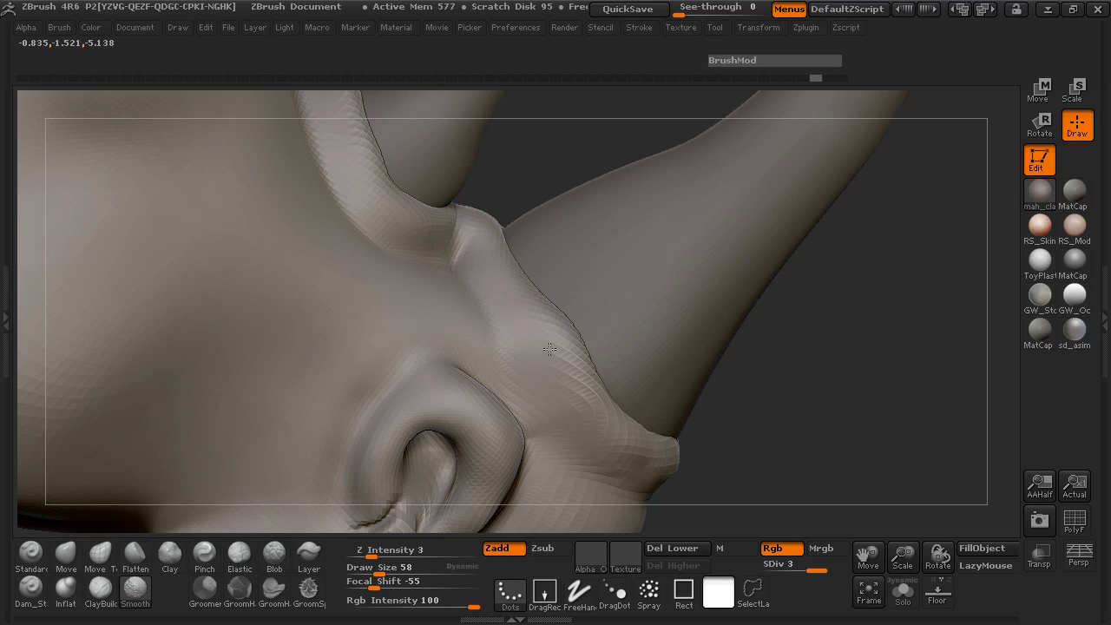
left_click_drag(806, 422, 646, 420)
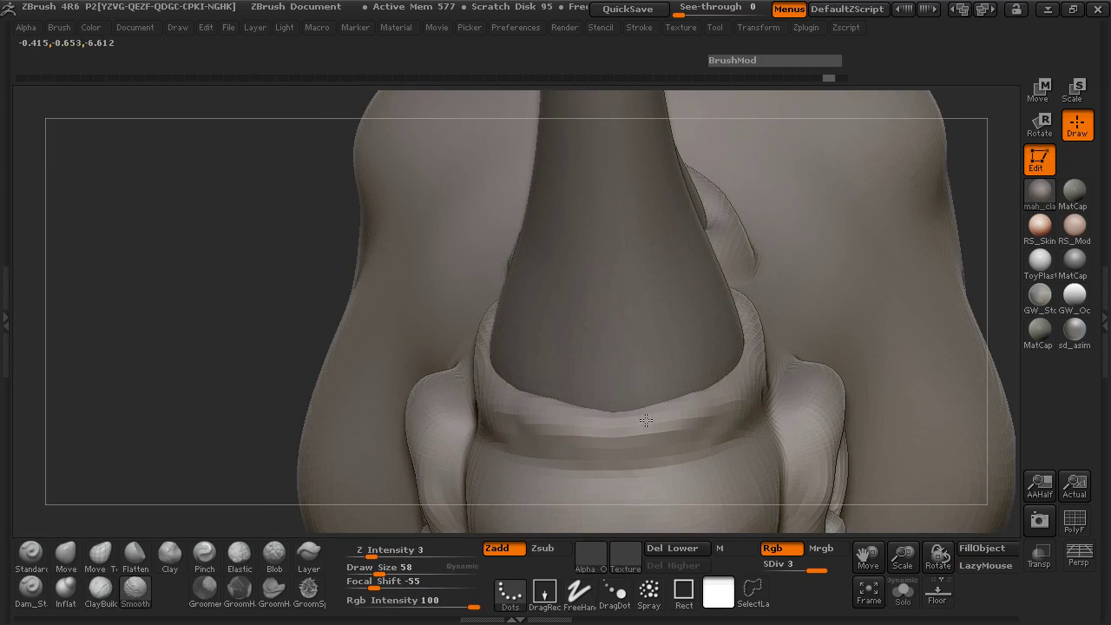
left_click_drag(191, 374, 513, 417)
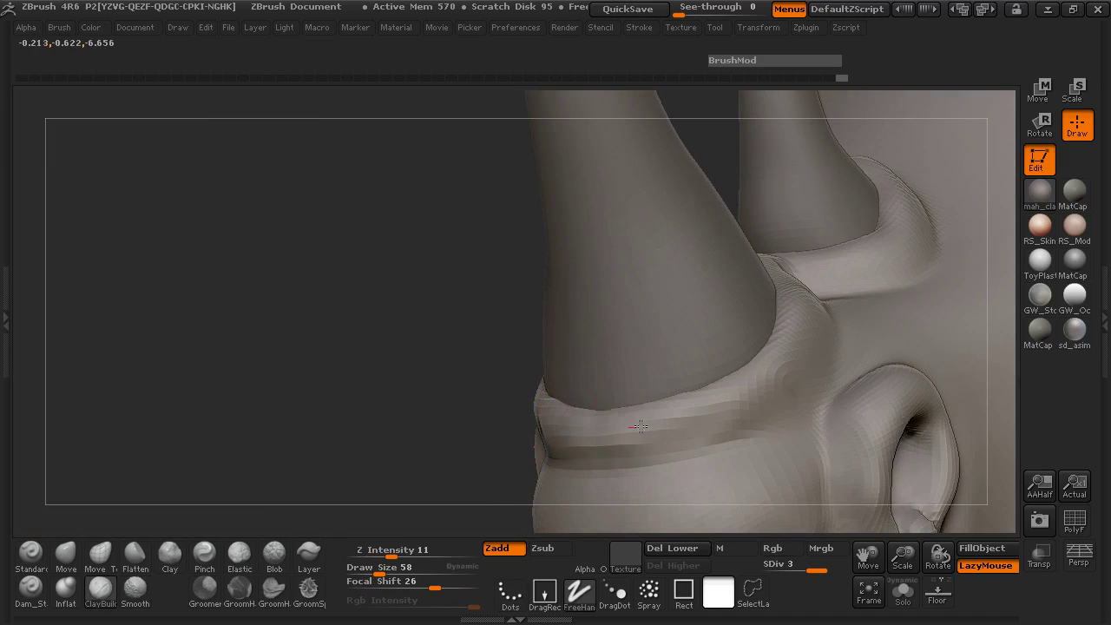
key("shift")
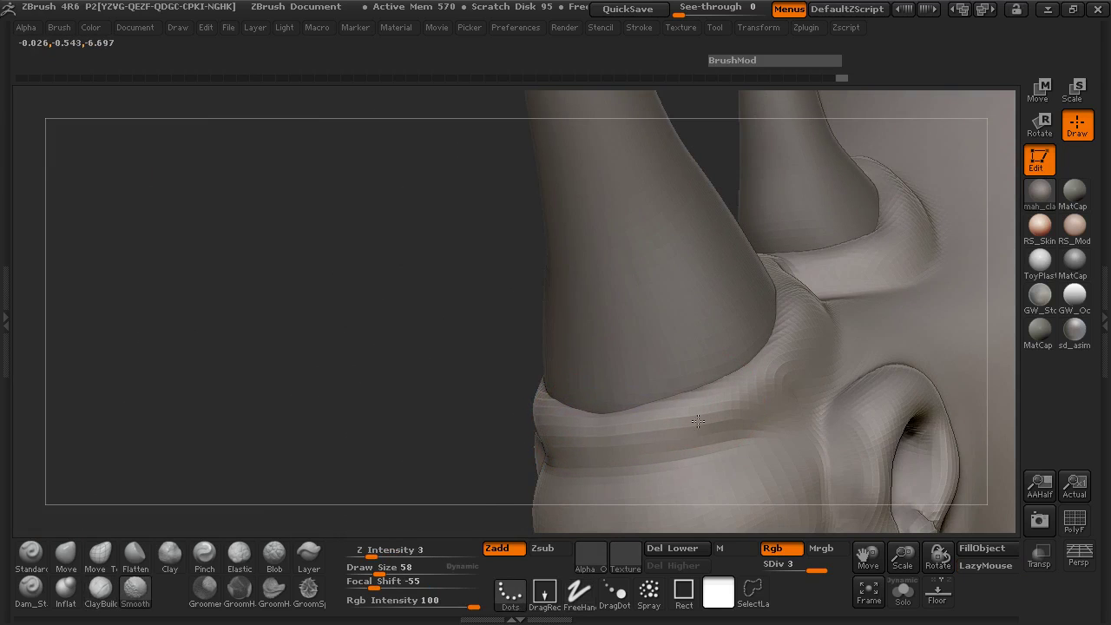
Reshape the side of the front horn's skin ring above the nostril with the Move Topological brush at draw size 106.
mouse_move(439, 344)
left_mouse_down()
mouse_move(390, 364)
mouse_move(251, 347)
mouse_move(385, 351)
left_mouse_up()
mouse_move(333, 384)
left_mouse_down()
mouse_move(309, 344)
mouse_move(316, 358)
left_mouse_up()
left_click(98, 557)
key("space")
left_click_drag(624, 284, 624, 279)
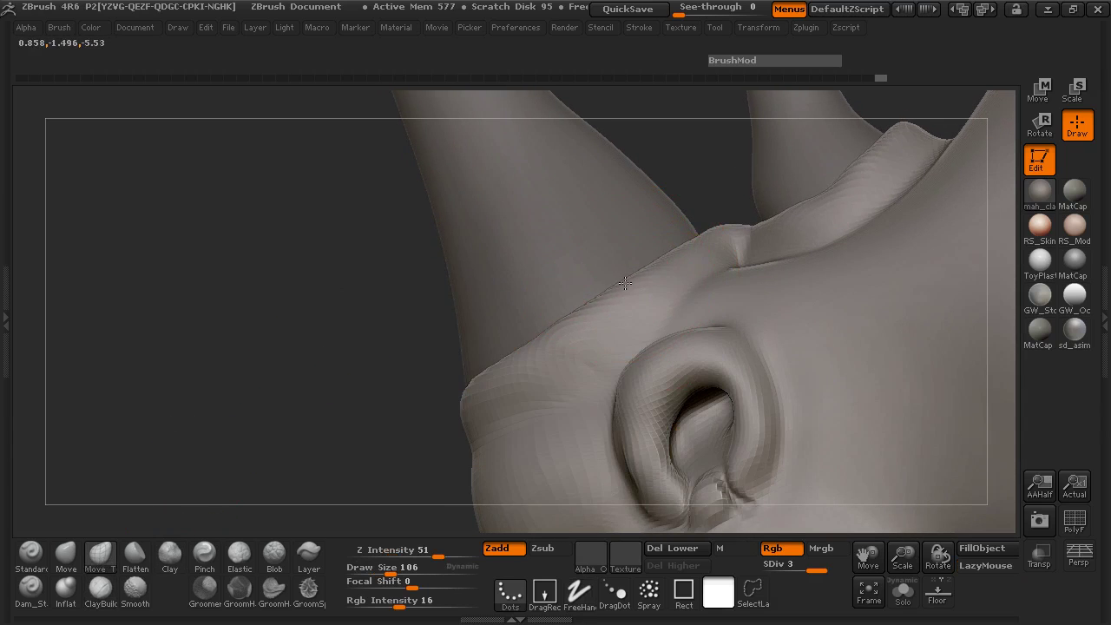
left_click_drag(393, 327, 720, 298)
mouse_move(655, 334)
left_mouse_down()
mouse_move(665, 336)
mouse_move(681, 302)
left_mouse_up()
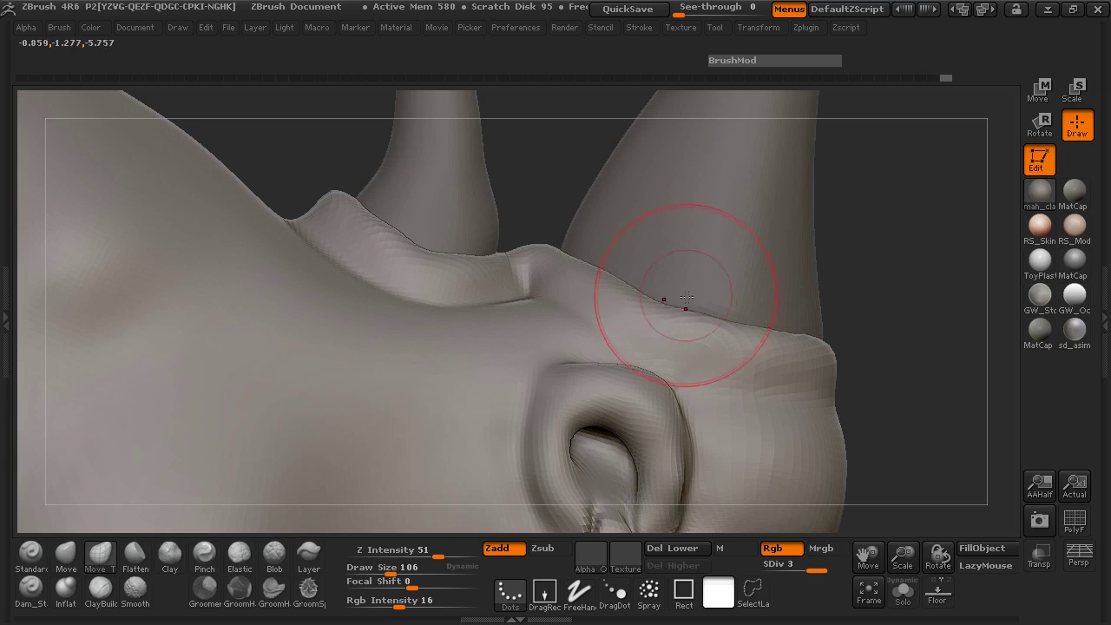
Adjust the skin ridge between the horns at draw size 162, and refine the ring's outline at draw size 140.
key("space")
mouse_move(897, 328)
left_mouse_down()
mouse_move(783, 342)
mouse_move(846, 368)
mouse_move(814, 364)
left_mouse_up()
left_click_drag(929, 346, 451, 312)
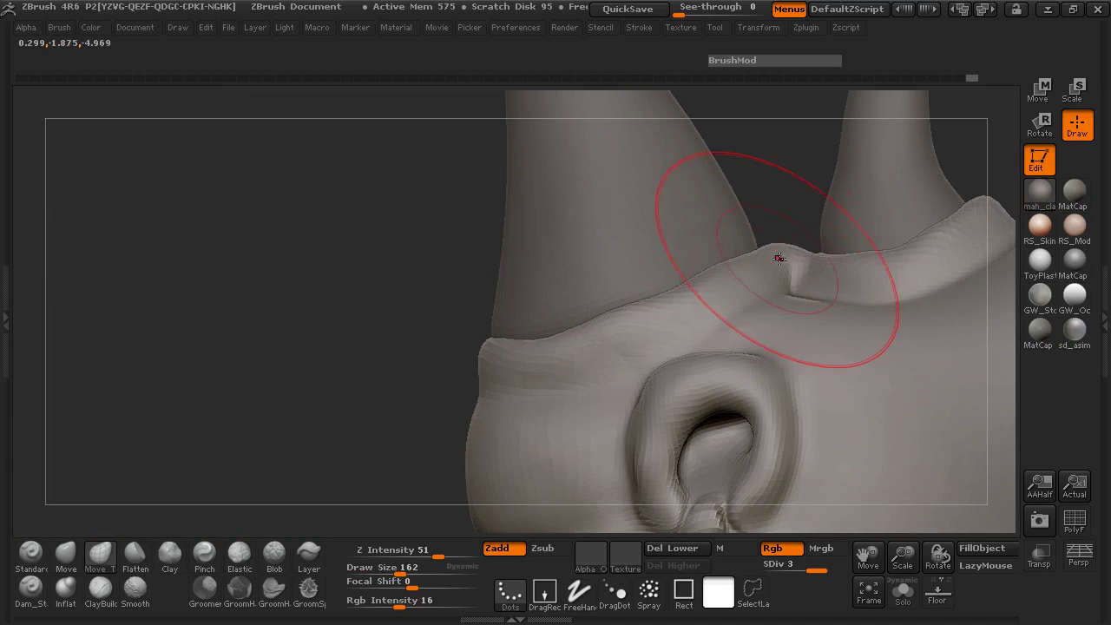
left_click_drag(771, 260, 774, 330)
left_click_drag(374, 320, 260, 317, "alt")
key("space")
mouse_move(584, 308)
left_mouse_down()
mouse_move(574, 308)
mouse_move(564, 259)
left_mouse_up()
mouse_move(437, 331)
left_mouse_down()
mouse_move(432, 310)
mouse_move(436, 330)
mouse_move(754, 312)
mouse_move(961, 333)
left_mouse_up()
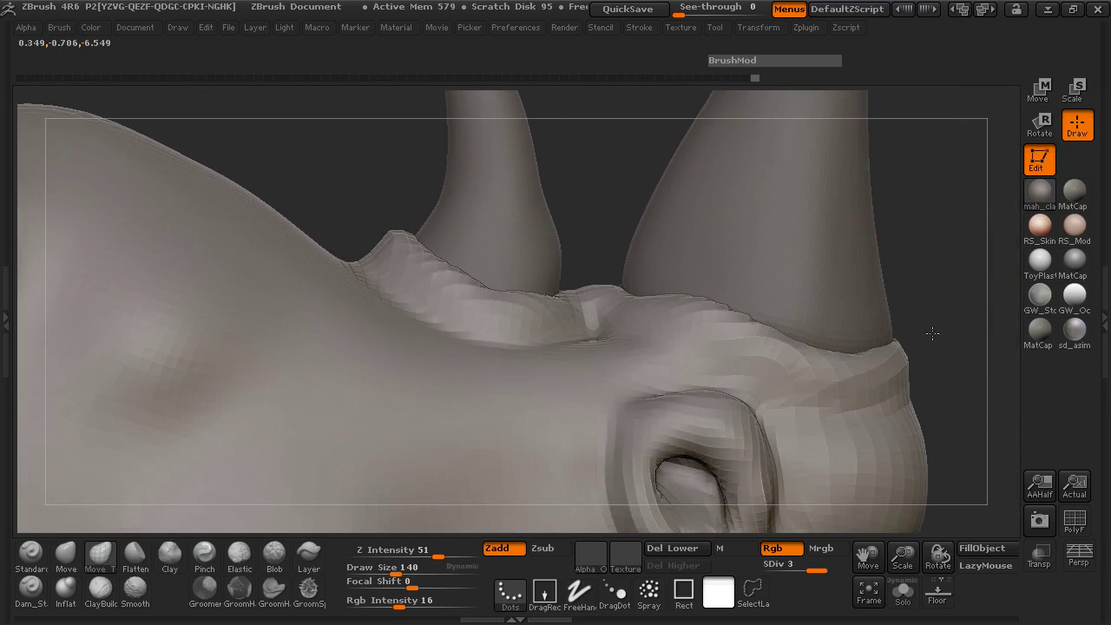
Reshape the rear horn's skin ring where it meets the forehead, using draw size 120.
mouse_move(498, 295)
left_mouse_down()
mouse_move(487, 301)
mouse_move(435, 275)
mouse_move(426, 285)
left_mouse_up()
key("space")
mouse_move(597, 226)
left_mouse_down()
mouse_move(536, 227)
mouse_move(441, 198)
mouse_move(447, 174)
mouse_move(430, 285)
mouse_move(511, 193)
left_mouse_up()
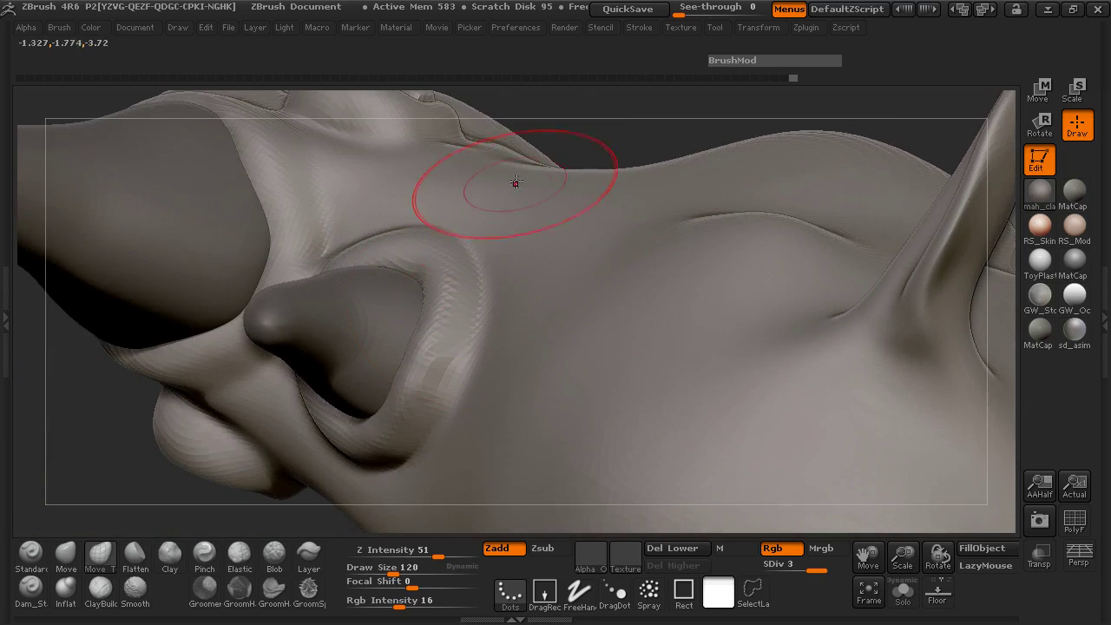
mouse_move(582, 143)
left_mouse_down()
mouse_move(506, 136)
mouse_move(546, 179)
mouse_move(583, 142)
left_mouse_up()
left_click_drag(405, 267, 408, 253)
left_click_drag(515, 229, 511, 246)
mouse_move(584, 267)
left_mouse_down()
mouse_move(568, 270)
mouse_move(594, 329)
left_mouse_up()
mouse_move(611, 395)
left_mouse_down()
mouse_move(597, 392)
mouse_move(614, 403)
mouse_move(599, 373)
mouse_move(580, 396)
left_mouse_up()
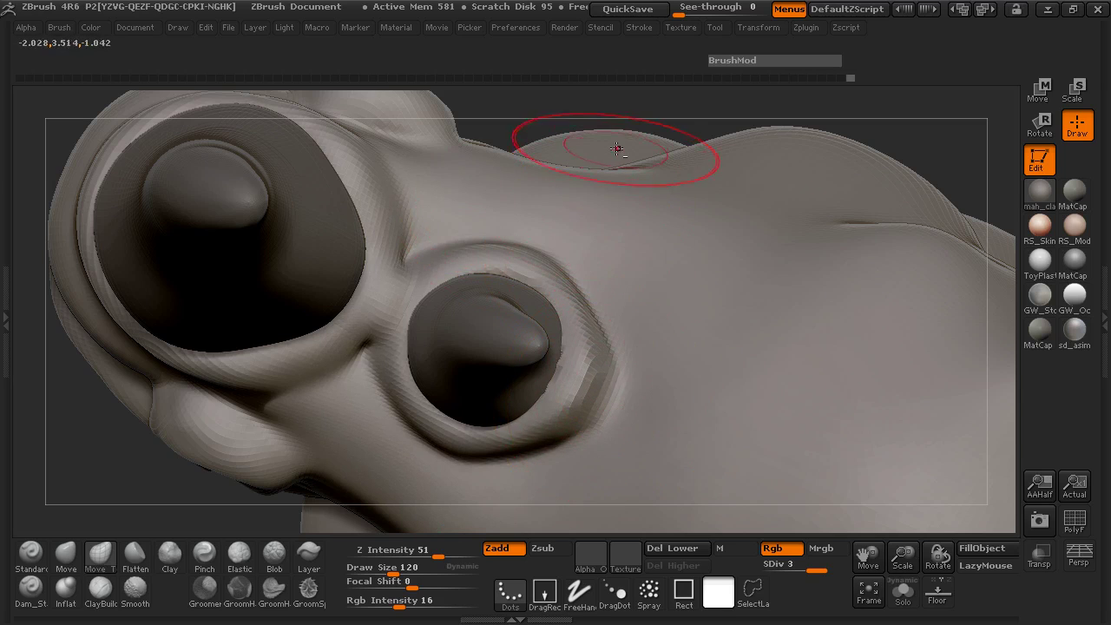
Pull the skin ring around the front horn's base into a more even fit against the horn.
mouse_move(590, 129)
left_mouse_down()
mouse_move(662, 153)
mouse_move(572, 179)
left_mouse_up()
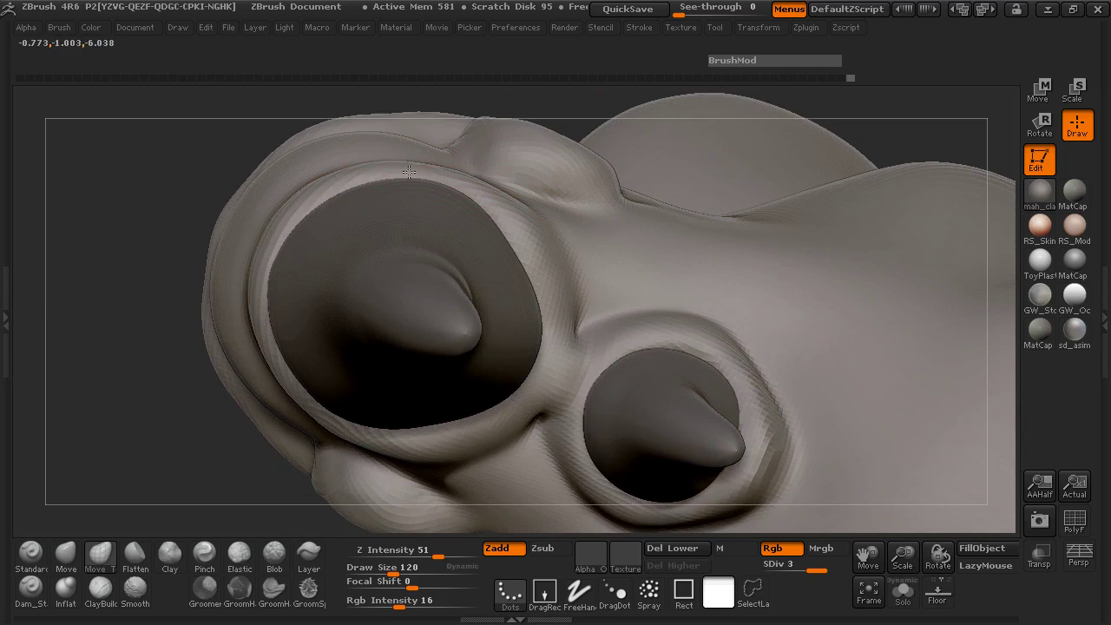
left_click_drag(296, 232, 282, 248)
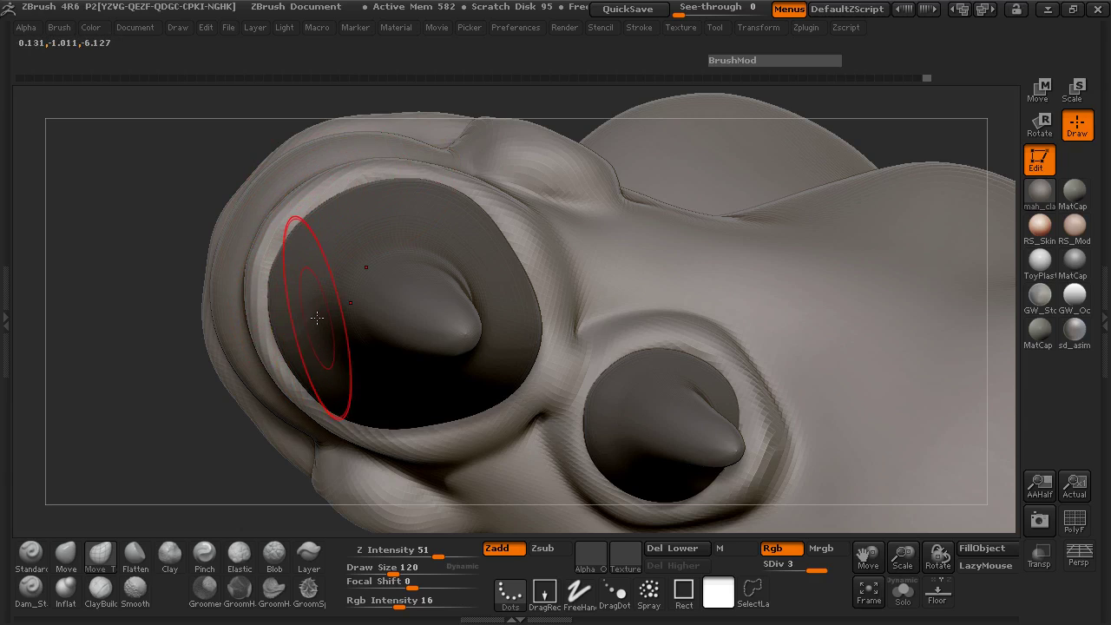
mouse_move(108, 279)
left_mouse_down()
mouse_move(127, 292)
mouse_move(286, 278)
left_mouse_up()
left_click_drag(423, 253, 426, 255)
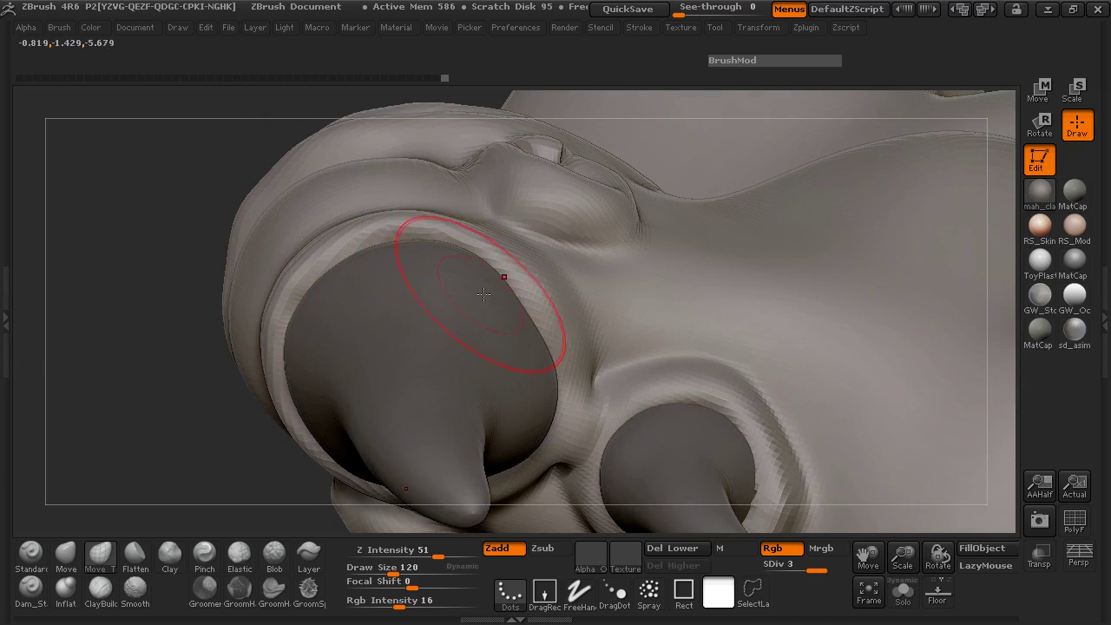
mouse_move(169, 379)
left_mouse_down()
mouse_move(171, 266)
mouse_move(157, 263)
mouse_move(263, 235)
mouse_move(333, 289)
mouse_move(808, 304)
mouse_move(847, 186)
mouse_move(823, 214)
mouse_move(709, 230)
left_mouse_up()
Render the whole rhino bust with BPR to check the horns and skin ridges.
mouse_move(229, 210)
left_mouse_down()
mouse_move(186, 214)
mouse_move(533, 270)
left_mouse_up()
left_click_drag(192, 265, 359, 283, "alt")
right_click_drag(359, 283, 245, 293, "ctrl")
left_click_drag(246, 294, 340, 281)
mouse_move(732, 328)
left_mouse_down()
mouse_move(576, 317)
mouse_move(312, 329)
left_mouse_up()
mouse_move(268, 298)
left_mouse_down()
mouse_move(322, 367)
mouse_move(358, 352)
mouse_move(307, 367)
mouse_move(304, 335)
left_mouse_up()
key("shift")
key("shift+r")
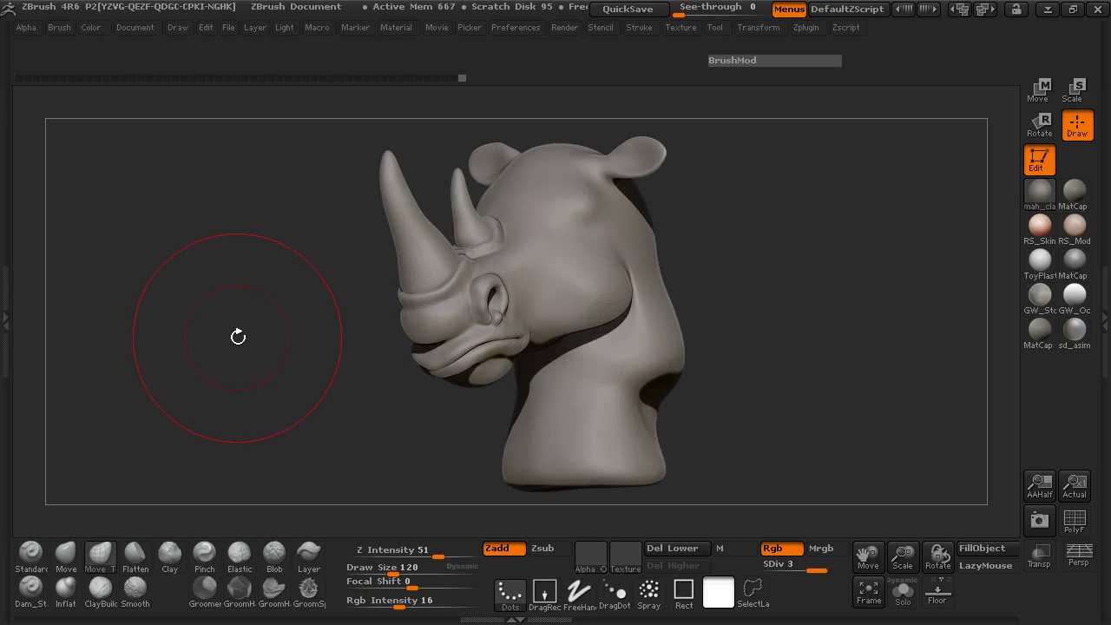
Pull the crease between the back of the jaw and the neck forward with Move Topological at draw size 120.
left_click_drag(244, 337, 188, 357)
right_click_drag(188, 356, 374, 353, "ctrl")
left_click_drag(374, 353, 249, 356, "alt")
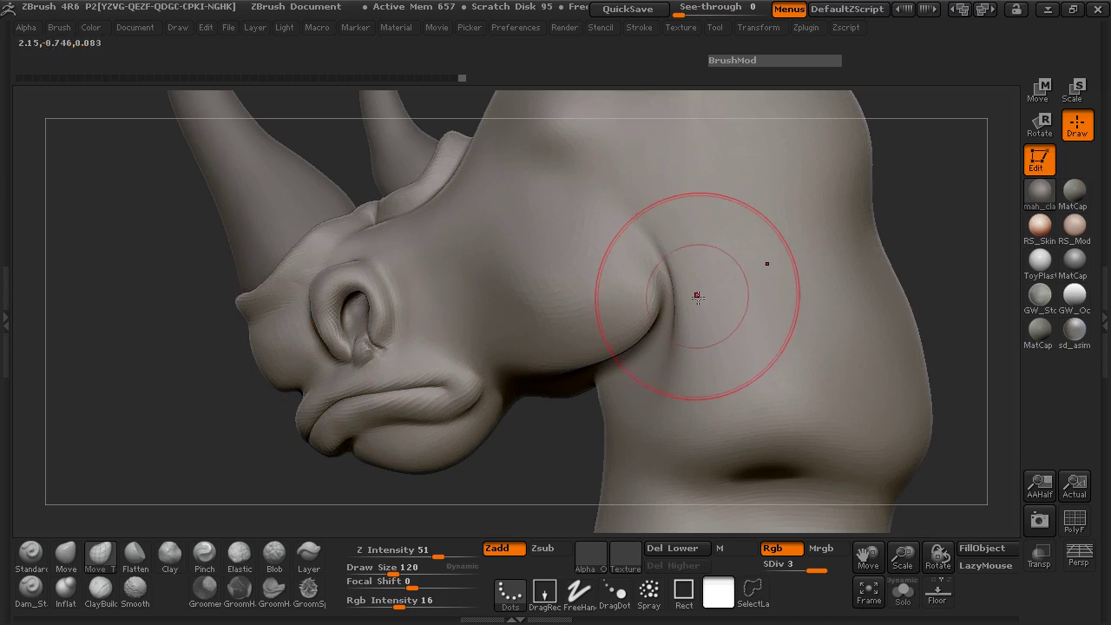
left_click_drag(929, 256, 596, 422)
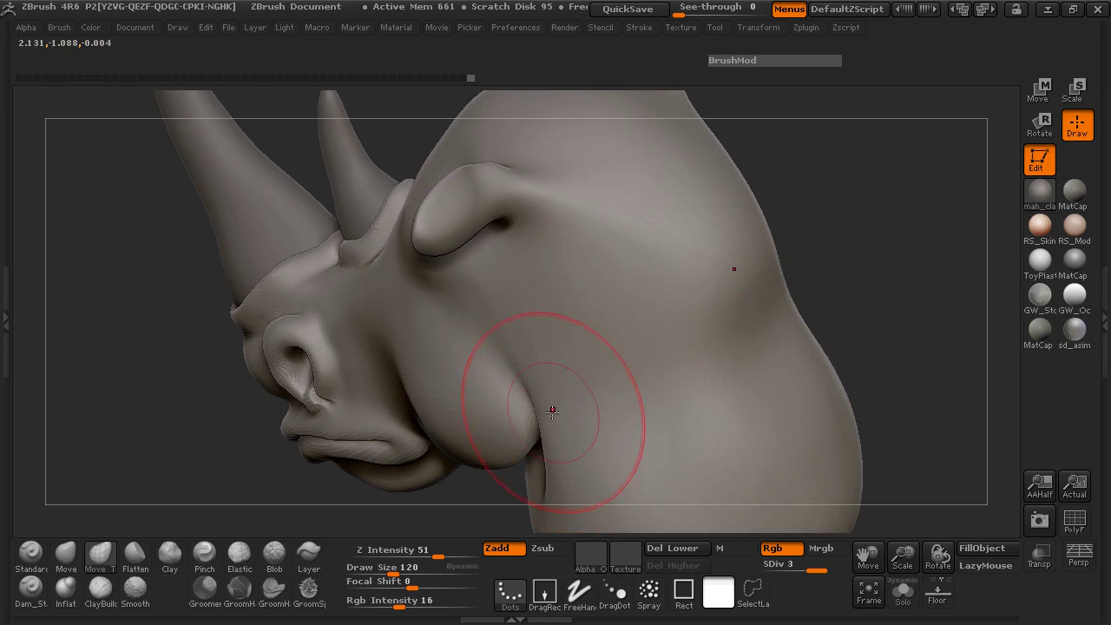
left_click_drag(539, 398, 528, 395)
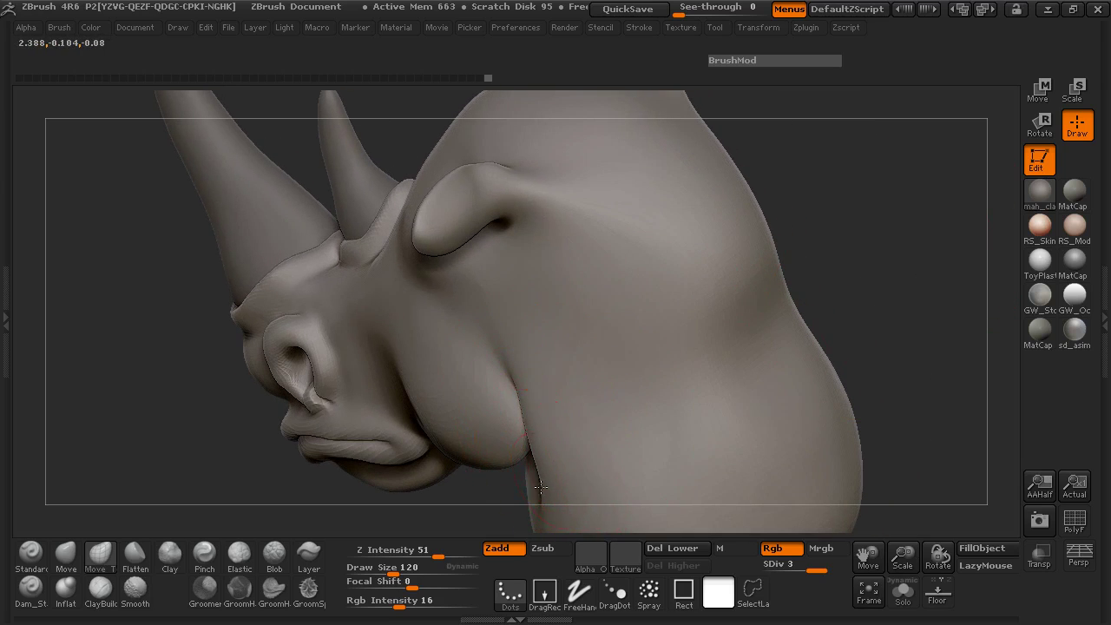
Set the draw size to 80 and smooth the neck surface along the crease behind the jaw.
mouse_move(196, 486)
left_mouse_down()
mouse_move(767, 362)
mouse_move(752, 335)
left_mouse_up()
key("space")
left_click_drag(599, 325, 589, 326)
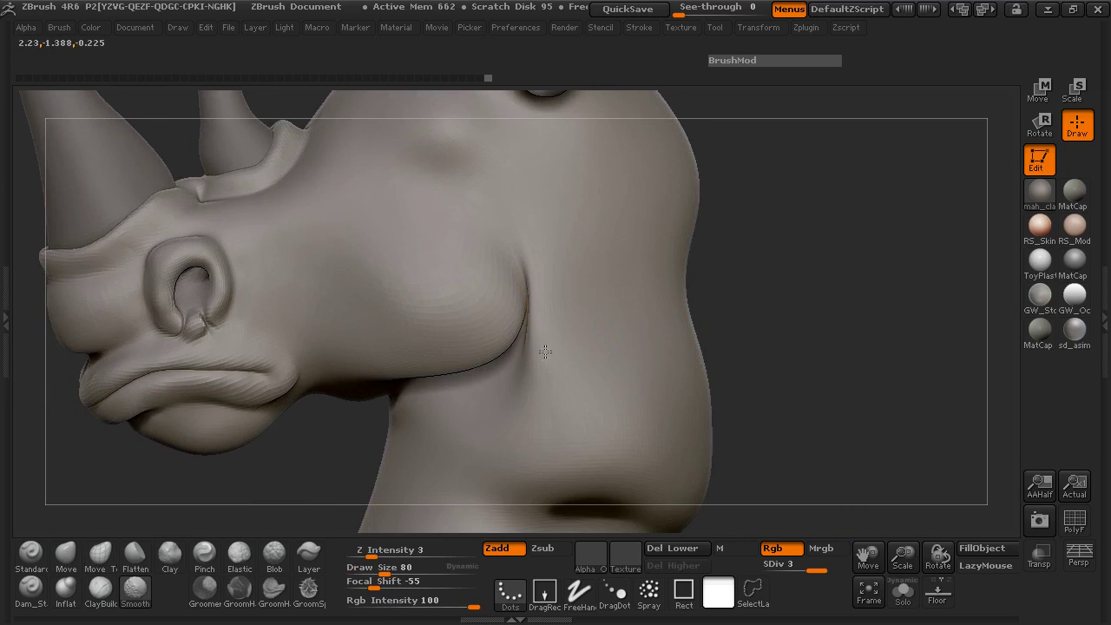
left_click_drag(551, 259, 553, 254, "shift")
Set the draw size to 179 and shift the back of the jaw and its crease toward the snout.
left_click_drag(820, 295, 770, 302)
key("space")
mouse_move(553, 292)
left_mouse_down()
mouse_move(564, 291)
mouse_move(486, 300)
left_mouse_up()
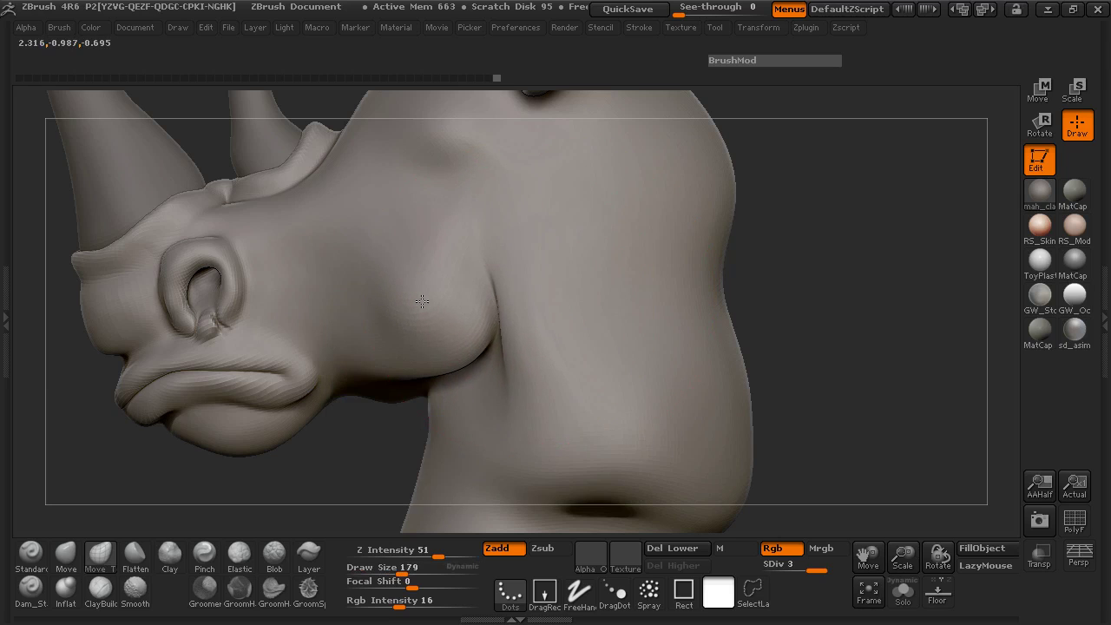
Reshape the underside of the jaw where it meets the throat, using draw sizes 110 and 145.
mouse_move(347, 438)
left_mouse_down()
mouse_move(322, 446)
mouse_move(682, 330)
mouse_move(685, 212)
mouse_move(682, 245)
left_mouse_up()
key("space")
mouse_move(419, 334)
left_mouse_down()
mouse_move(405, 334)
mouse_move(393, 382)
left_mouse_up()
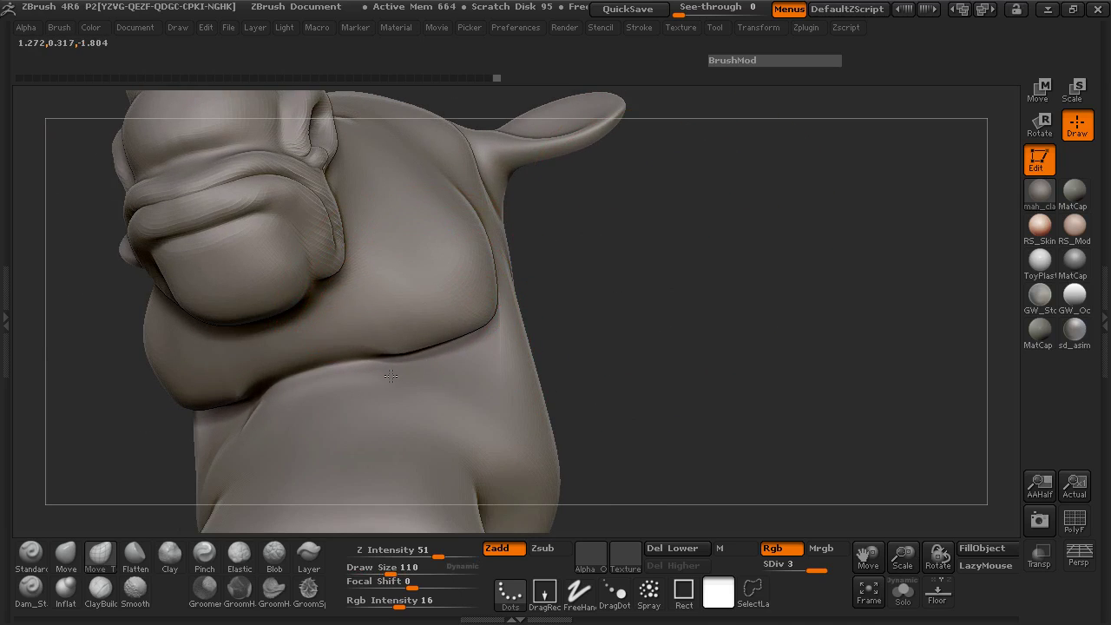
left_click_drag(611, 310, 434, 360)
mouse_move(183, 389)
left_mouse_down()
mouse_move(281, 393)
mouse_move(329, 377)
left_mouse_up()
key("space")
left_click_drag(334, 337, 342, 337)
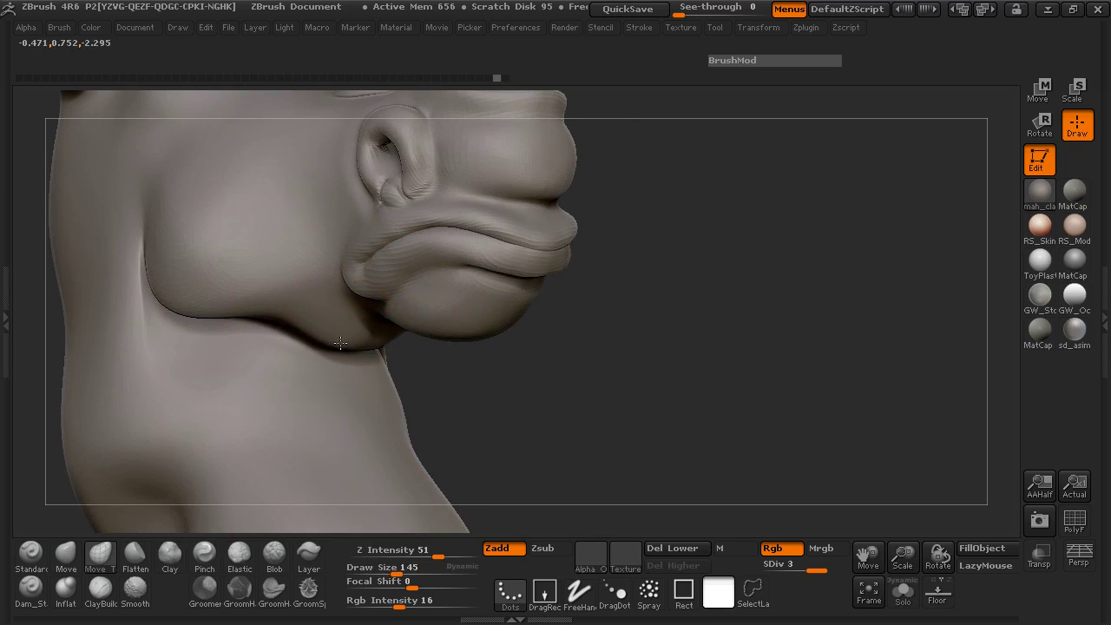
Set the draw size to 88 and smooth the fold between the jaw's underside and the throat.
left_click_drag(555, 373, 364, 370)
mouse_move(278, 369)
left_mouse_down()
mouse_move(307, 355)
mouse_move(411, 349)
left_mouse_up()
key("space")
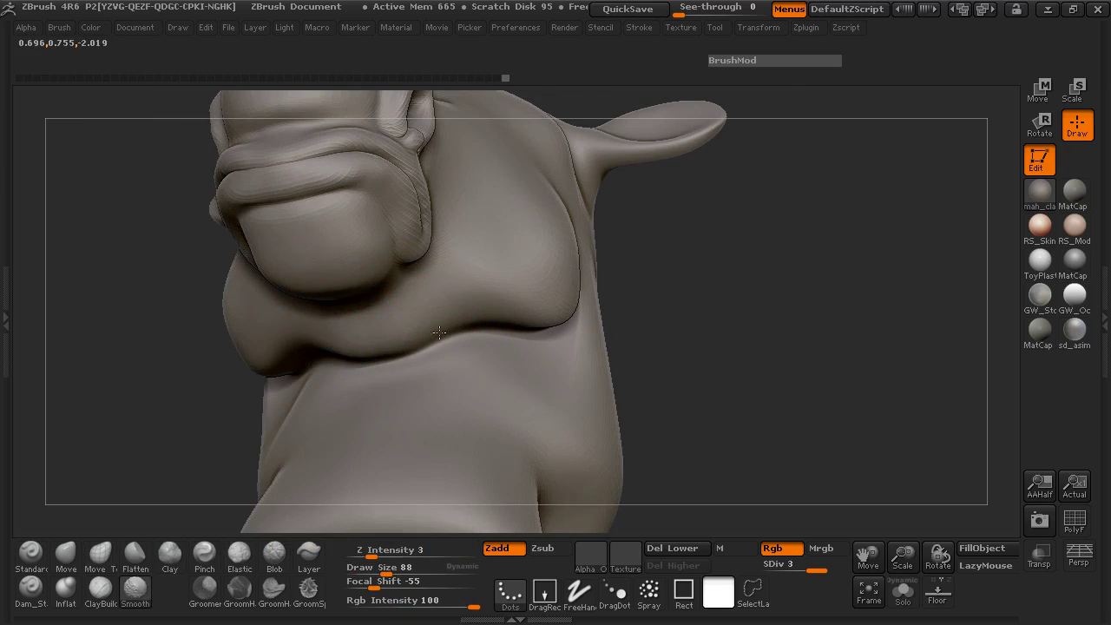
left_click_drag(178, 414, 495, 415)
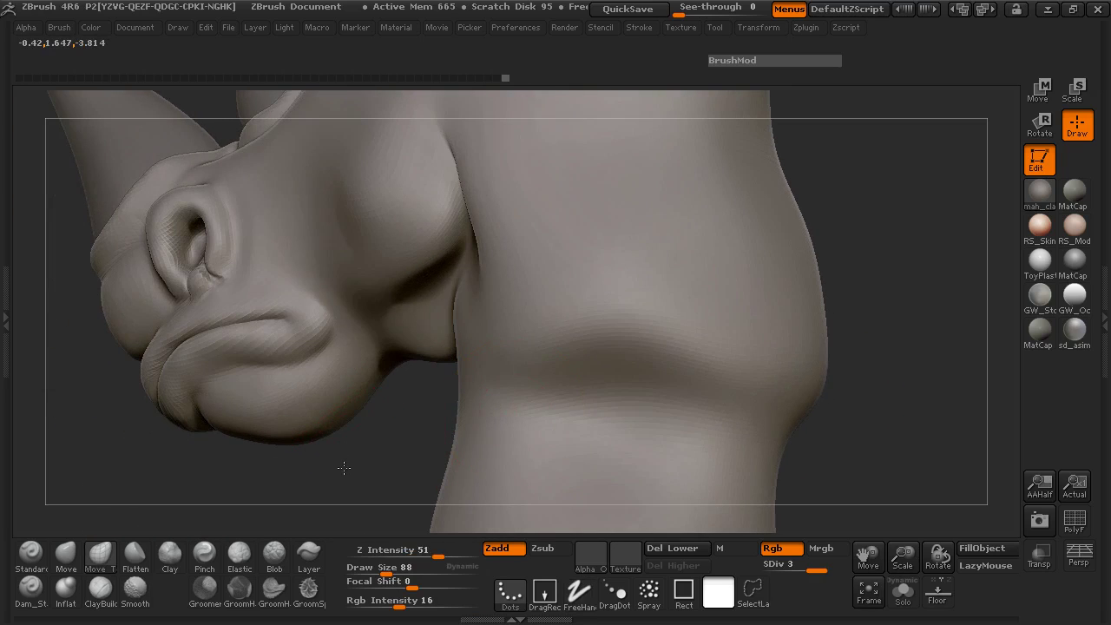
Examine the bust's jaw, neck, and horn bases from both sides and in full profile.
right_click_drag(365, 443, 406, 454)
right_click_drag(560, 395, 436, 411, "ctrl")
mouse_move(435, 411)
left_mouse_down()
mouse_move(295, 404)
mouse_move(414, 410)
mouse_move(342, 397)
mouse_move(213, 404)
left_mouse_up()
mouse_move(227, 402)
right_mouse_down("ctrl")
mouse_move(260, 397)
mouse_move(233, 355)
mouse_move(235, 395)
mouse_move(260, 401)
right_mouse_up("ctrl")
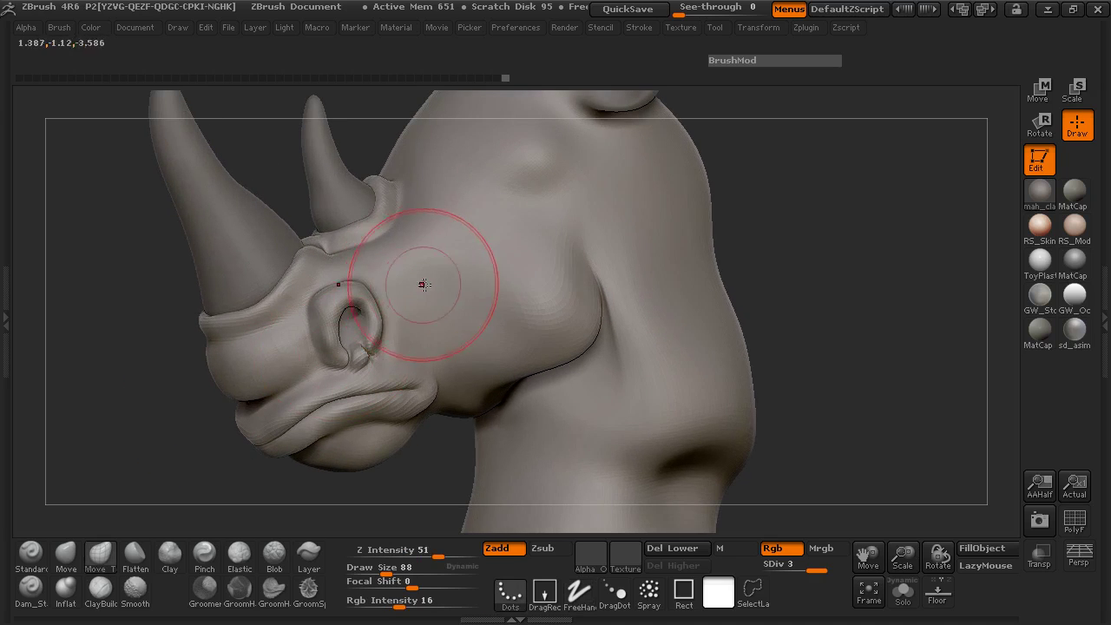
mouse_move(159, 378)
left_mouse_down()
mouse_move(243, 376)
mouse_move(441, 322)
left_mouse_up()
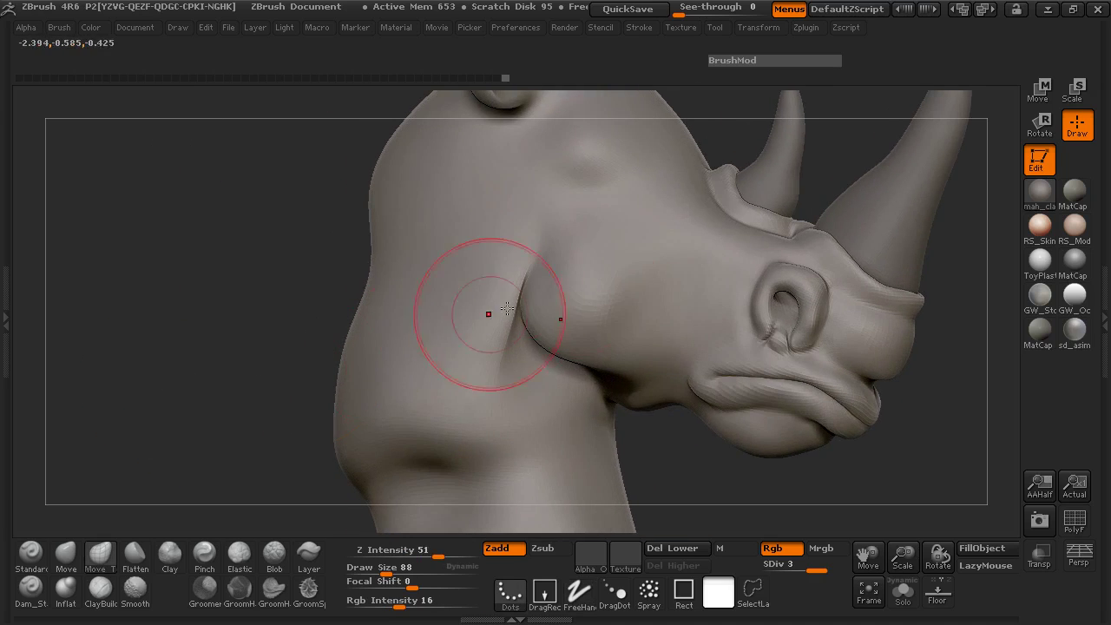
mouse_move(970, 401)
left_mouse_down()
mouse_move(835, 399)
mouse_move(672, 373)
left_mouse_up()
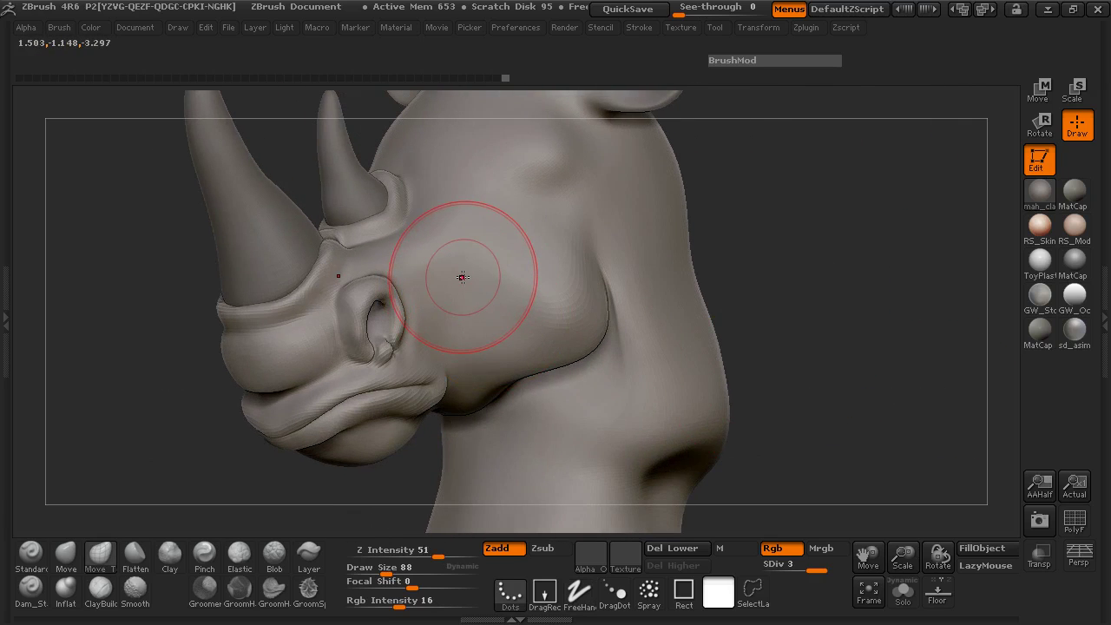
left_click_drag(728, 265, 450, 293)
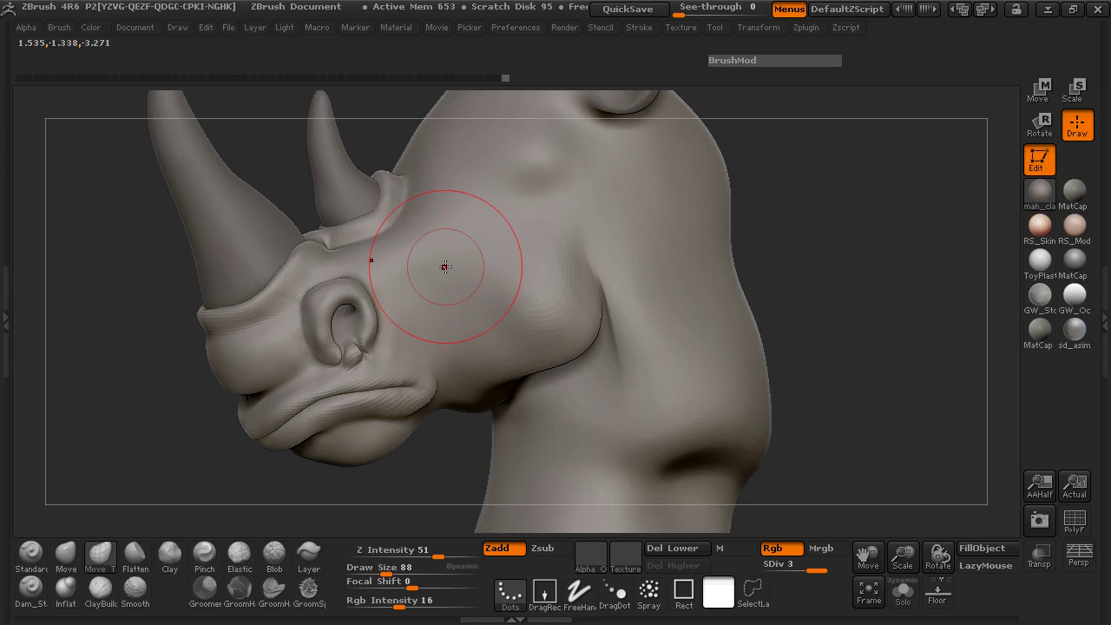
left_click_drag(130, 349, 289, 343)
left_click_drag(822, 264, 778, 267)
right_click_drag(778, 267, 766, 304, "ctrl")
mouse_move(766, 305)
left_mouse_down("alt")
mouse_move(768, 282)
mouse_move(766, 296)
left_mouse_up("alt")
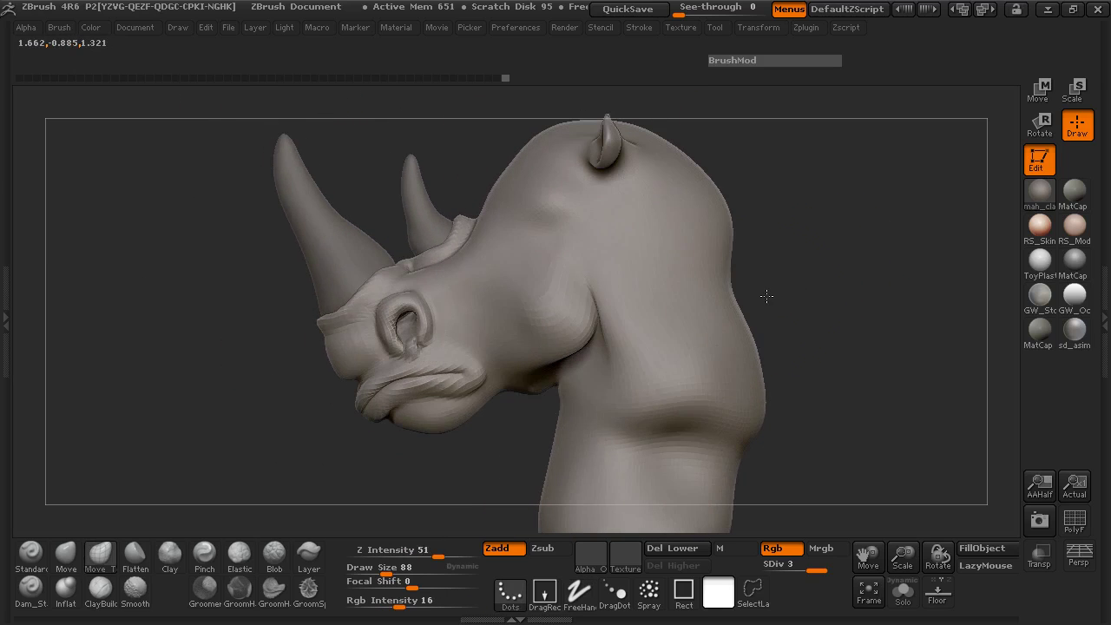
left_click_drag(220, 361, 333, 349)
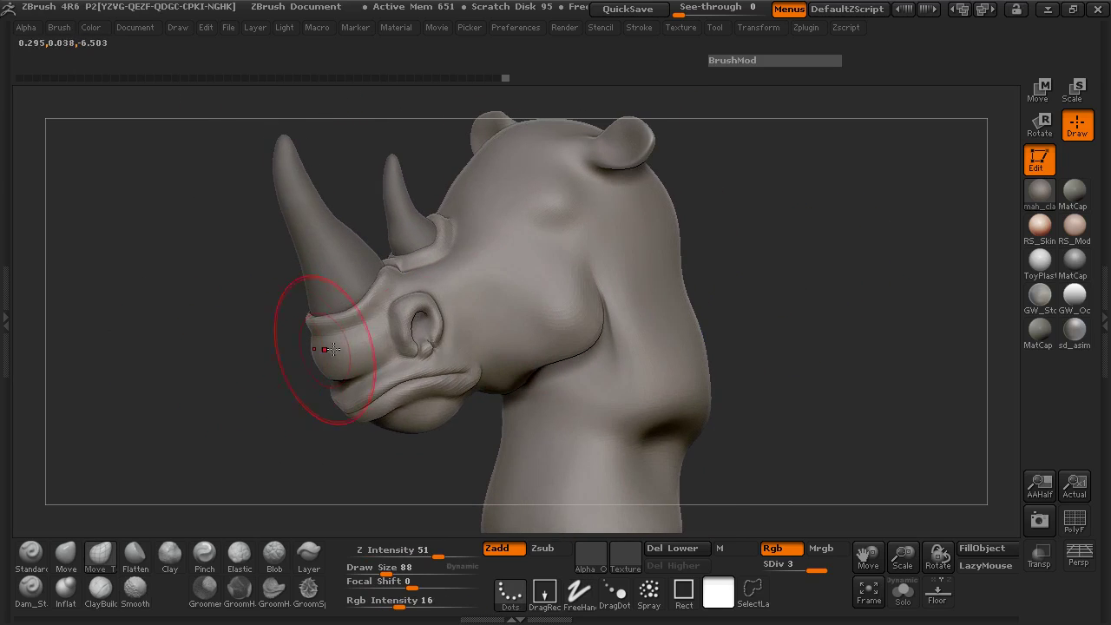